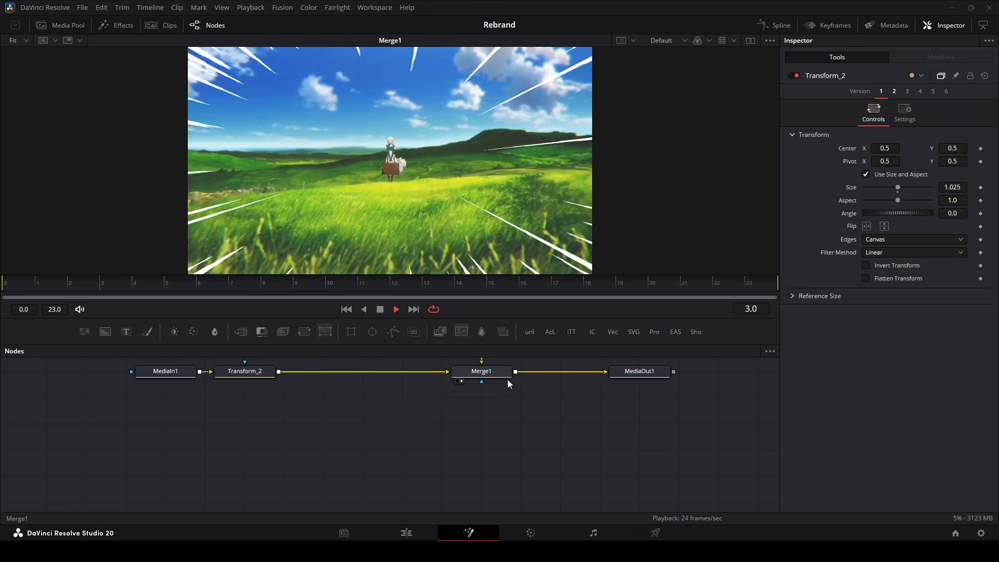
# View the triangle-based speed-line branches node by node, from Triangle1_1 and Background_1 through both Duplicate nodes to Merge2
pyautogui.hotkey('ctrl', 'v')
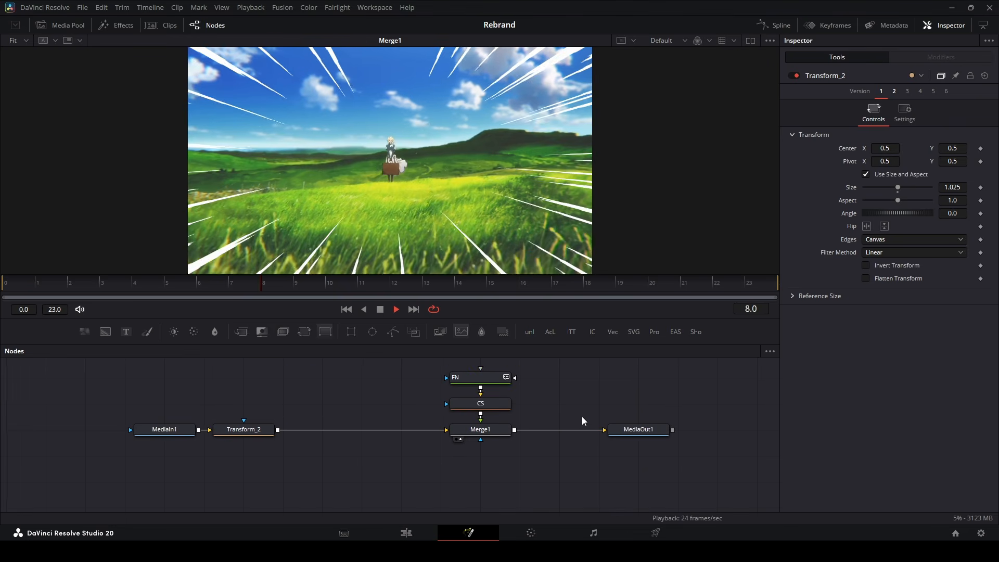
pyautogui.moveTo(504, 389)
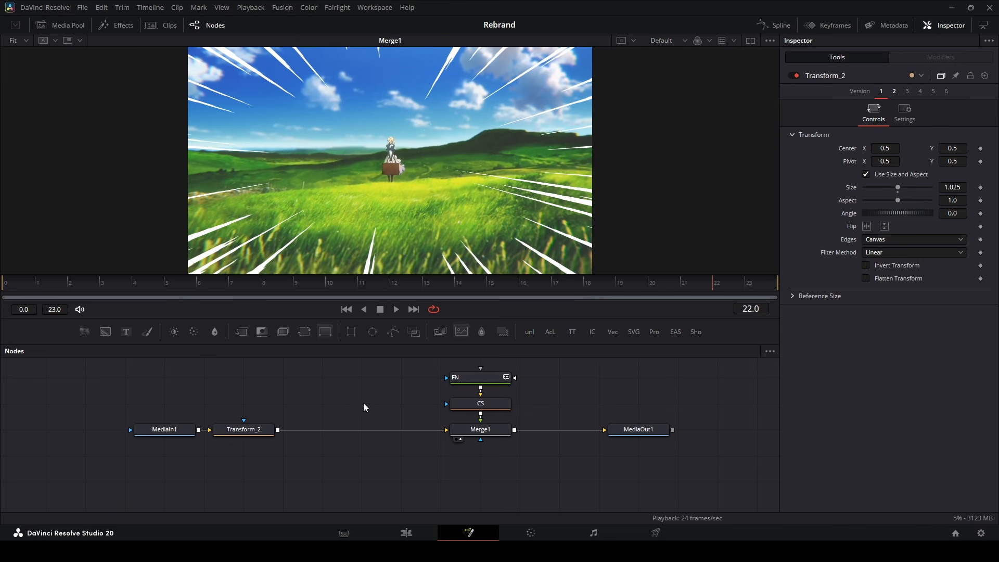
pyautogui.scroll(1, 343, 399)
pyautogui.moveTo(299, 390); pyautogui.dragTo(330, 429)
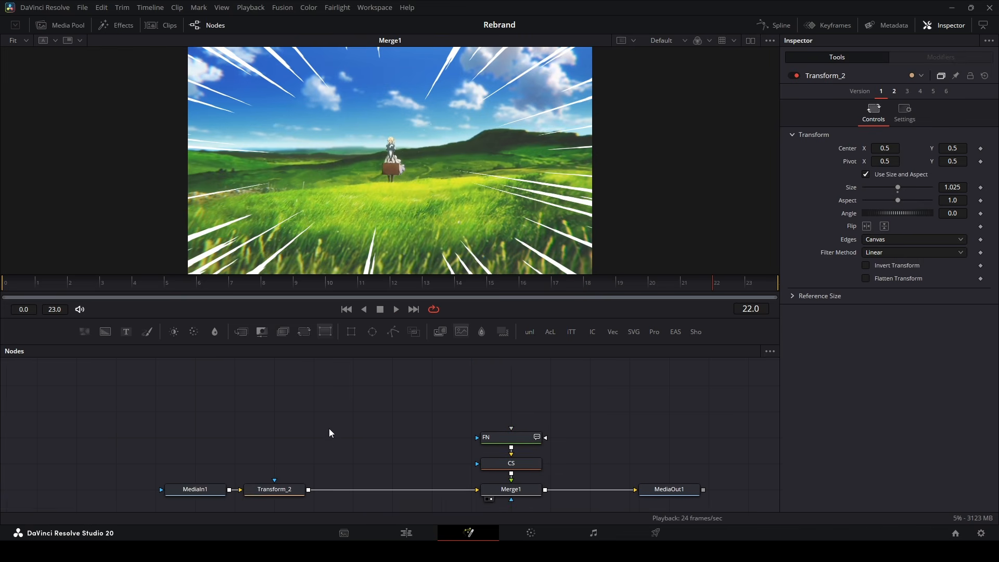
pyautogui.moveTo(258, 394); pyautogui.dragTo(359, 470)
pyautogui.moveTo(342, 429); pyautogui.dragTo(440, 452)
pyautogui.scroll(-2, 470, 457)
pyautogui.scroll(1, 494, 436)
pyautogui.click(493, 436)
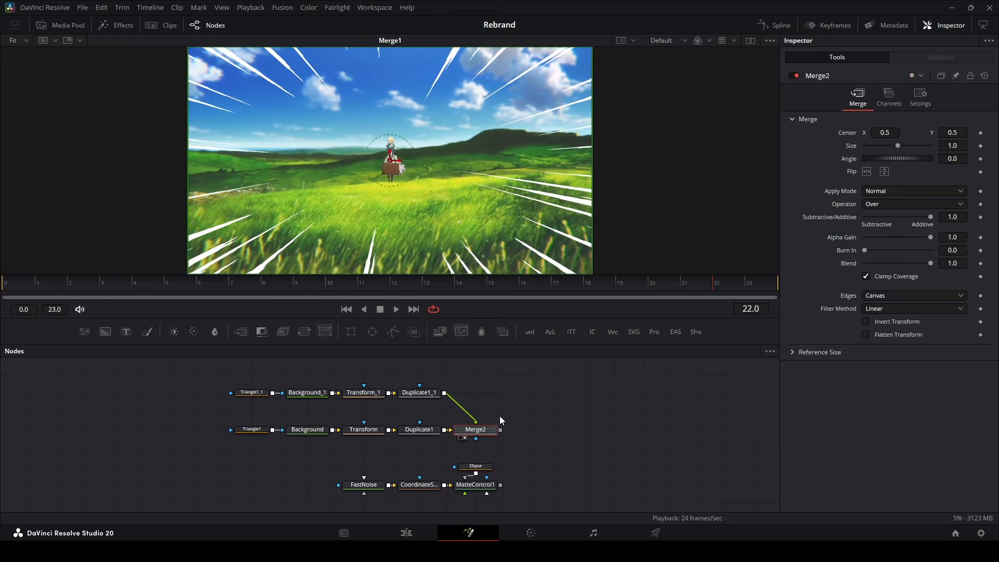
pyautogui.press('1')
pyautogui.click(252, 392)
pyautogui.press('1')
pyautogui.click(307, 392)
pyautogui.press('1')
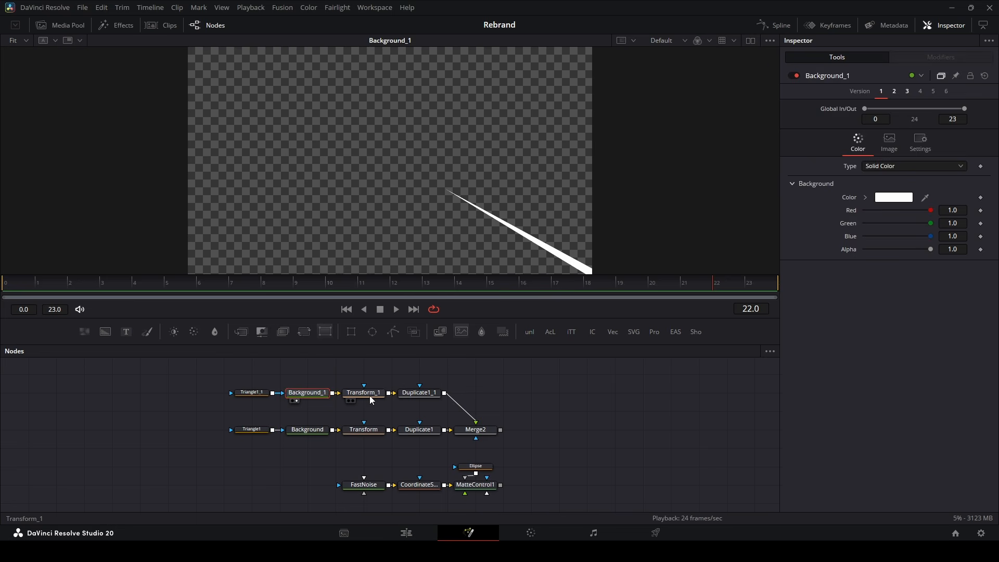
pyautogui.click(367, 393)
pyautogui.press('1')
pyautogui.click(417, 393)
pyautogui.press('1')
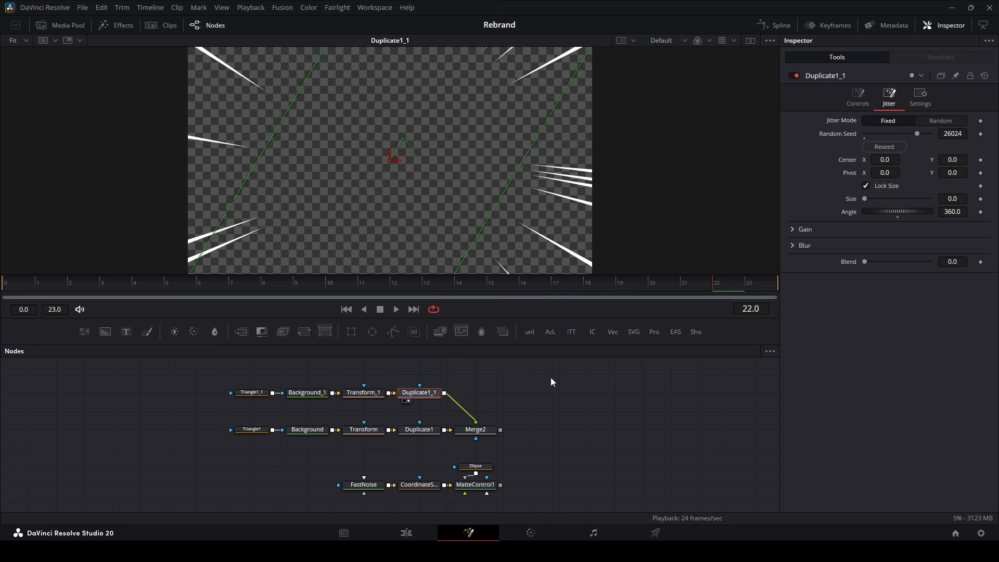
pyautogui.click(422, 430)
pyautogui.press('1')
pyautogui.click(485, 435)
pyautogui.press('1')
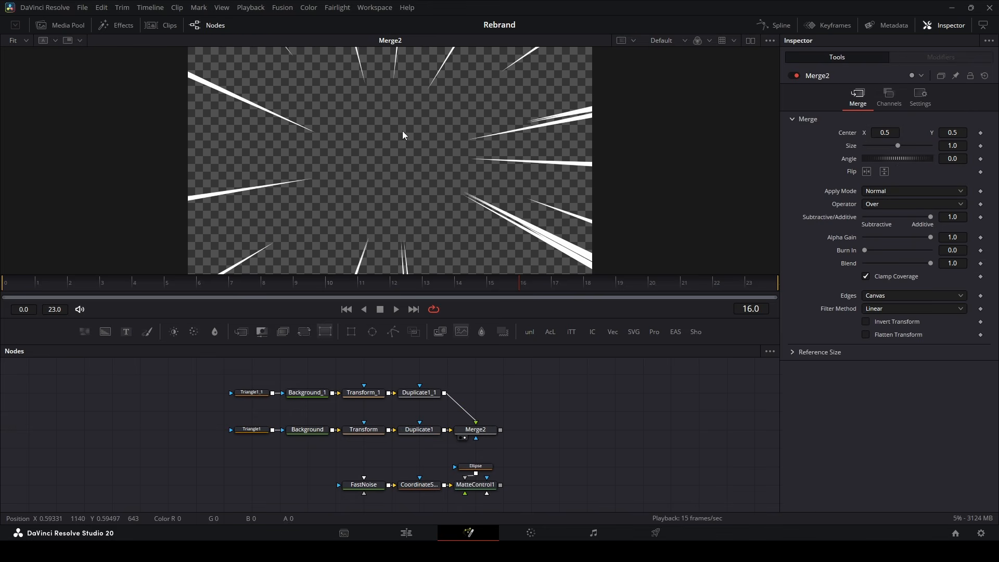
# Compare the Merge2 lines with the noise-based MatteControl1 and its Ellipse mask, and view the Merge3 variant over its background
pyautogui.scroll(-3, 534, 415)
pyautogui.hscroll(-2, 534, 416)
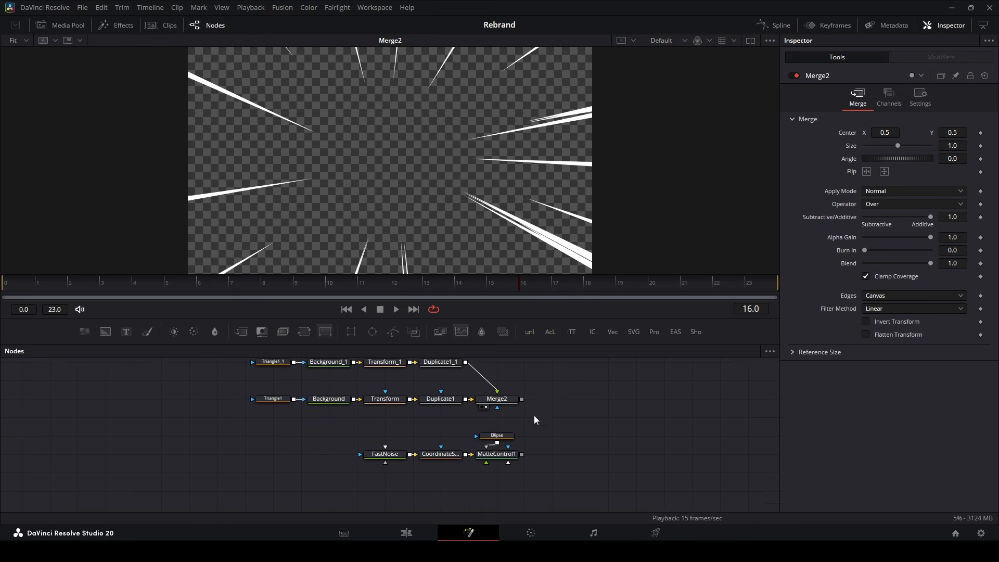
pyautogui.scroll(1, 533, 415)
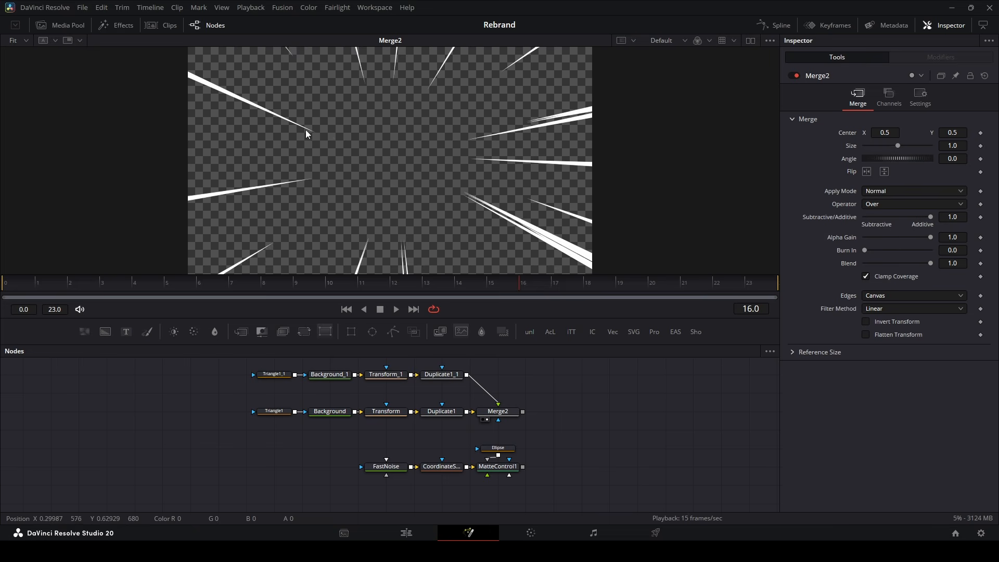
pyautogui.scroll(5, 306, 135)
pyautogui.hotkey('ctrl', 'f')
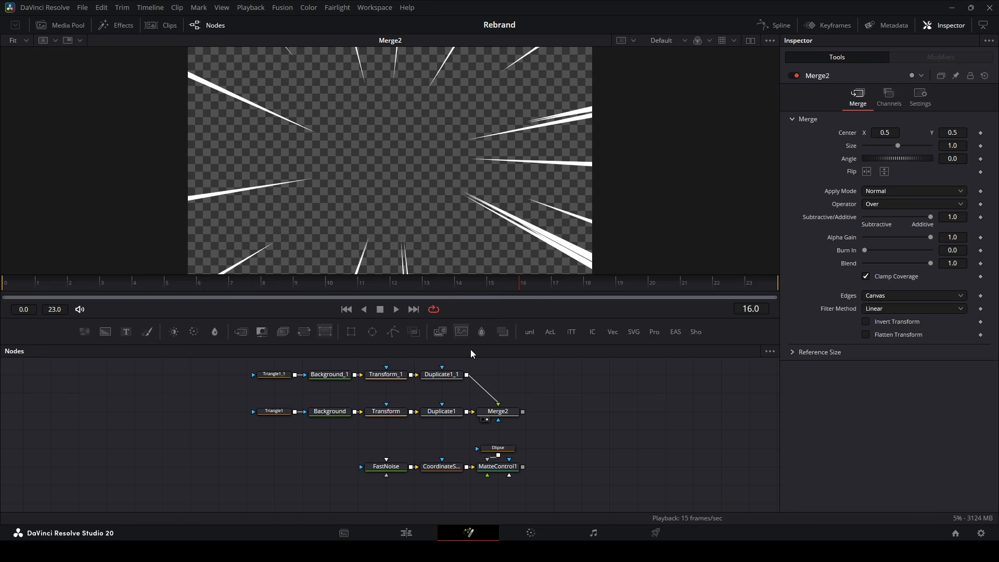
pyautogui.click(512, 471)
pyautogui.press('1')
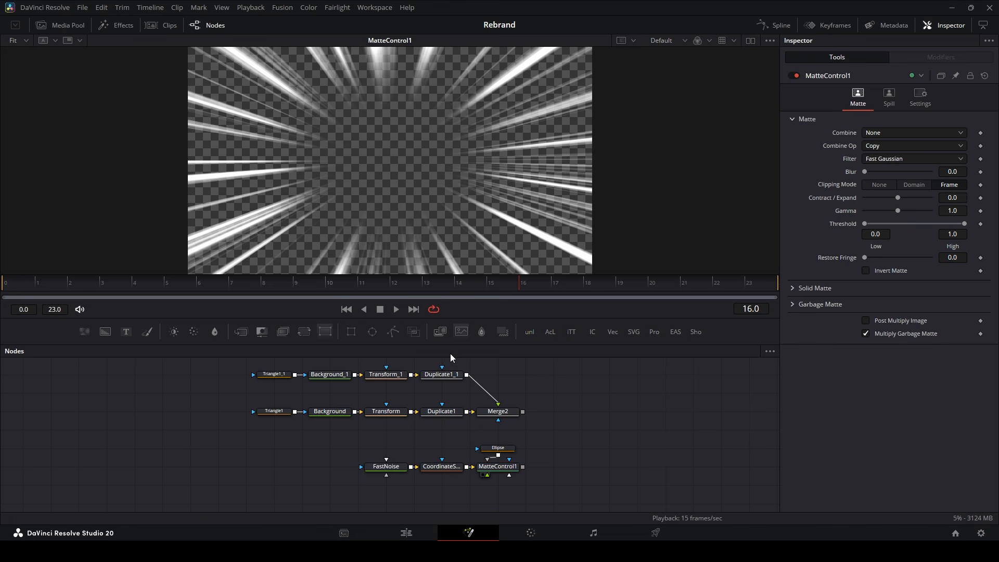
pyautogui.hotkey('ctrl', 'p')
pyautogui.hotkey('ctrl', 'p')
pyautogui.click(589, 435)
pyautogui.moveTo(554, 451); pyautogui.dragTo(249, 343)
pyautogui.scroll(-1, 583, 447)
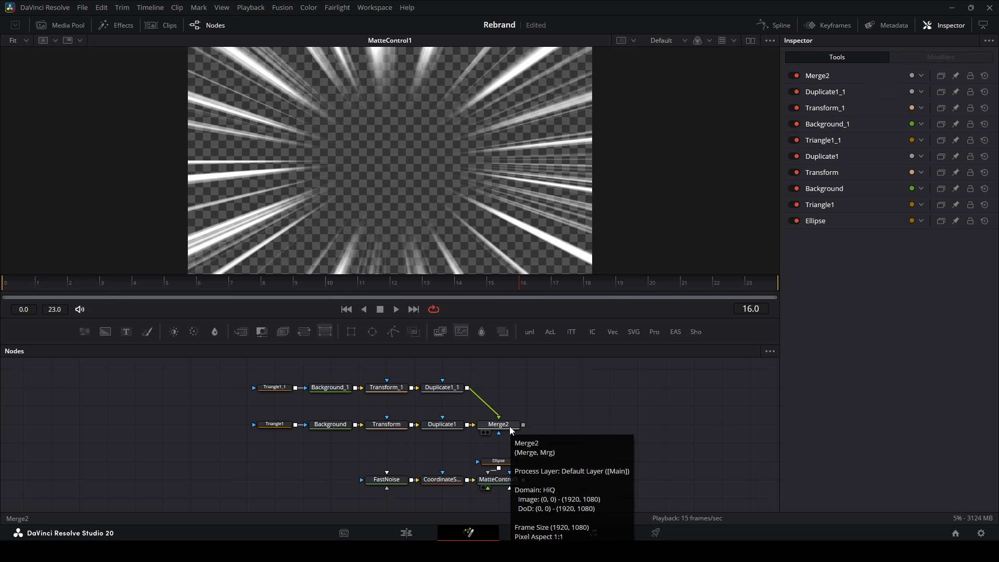
pyautogui.click(498, 427)
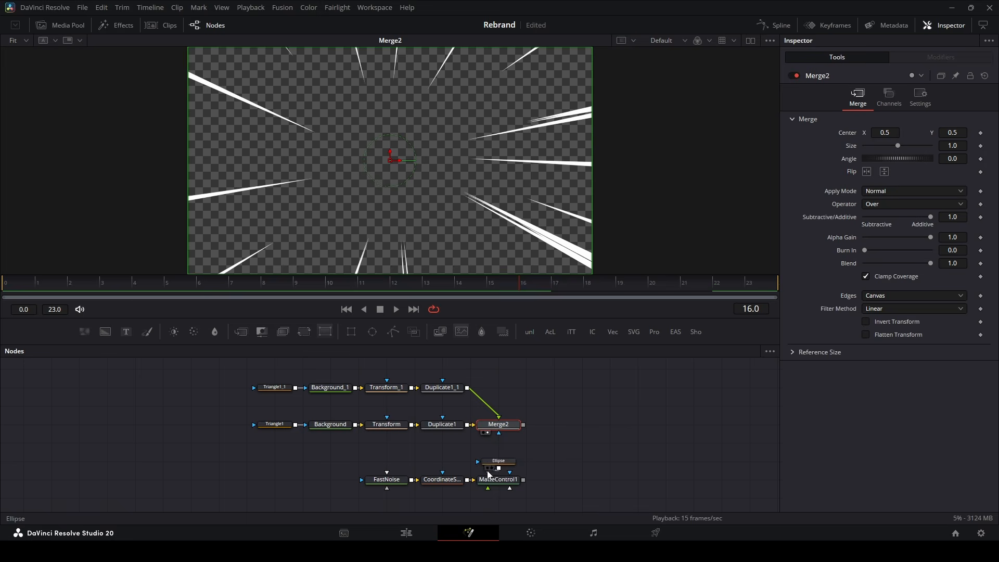
pyautogui.click(480, 481)
pyautogui.press('2')
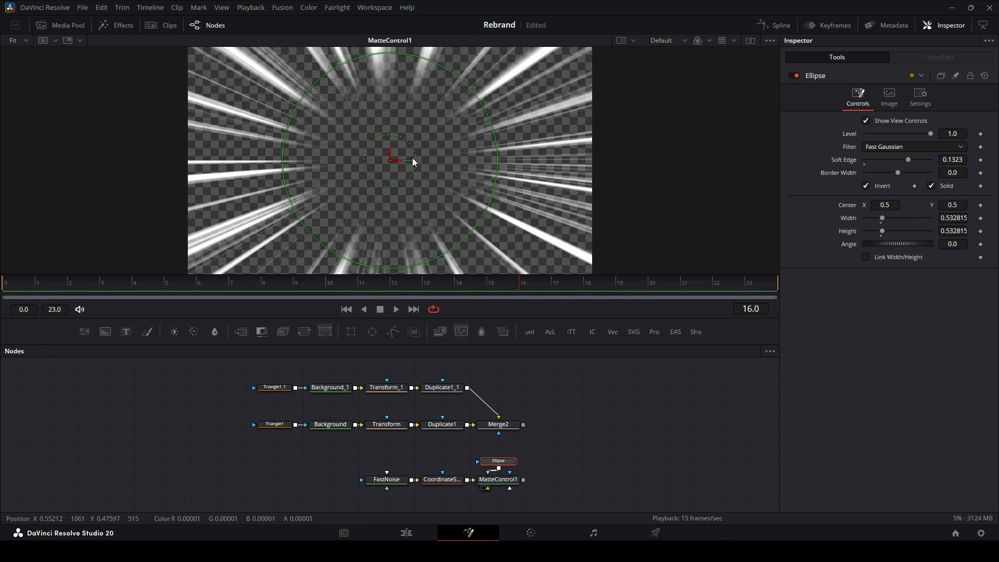
pyautogui.click(591, 433)
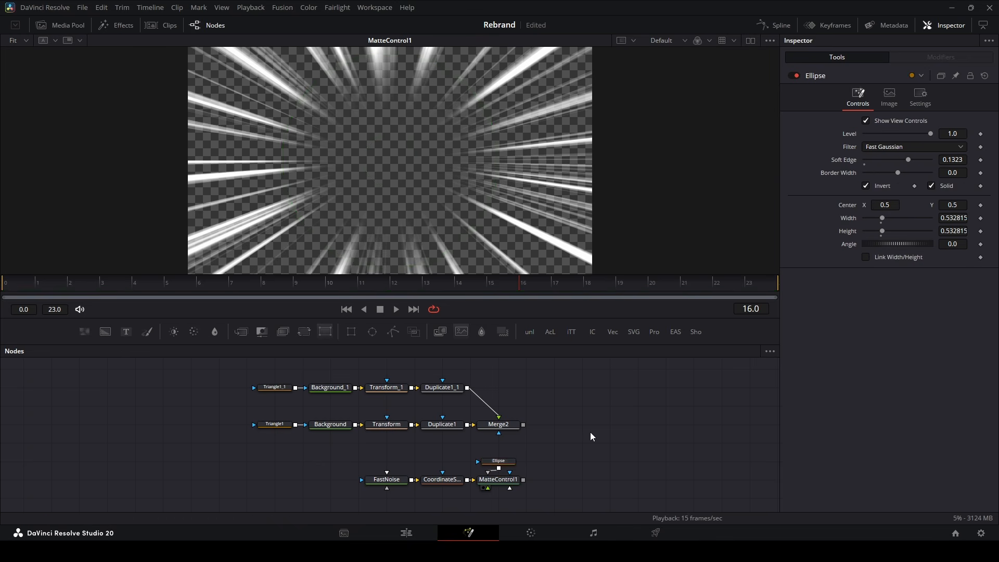
pyautogui.moveTo(622, 450); pyautogui.dragTo(526, 390)
pyautogui.moveTo(625, 424); pyautogui.dragTo(259, 323)
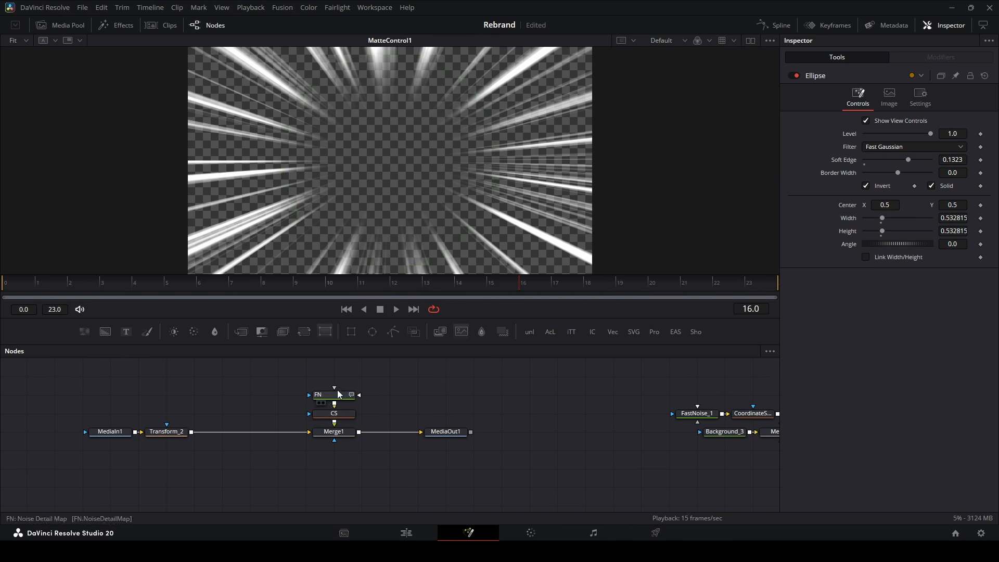
pyautogui.click(341, 432)
pyautogui.press('2')
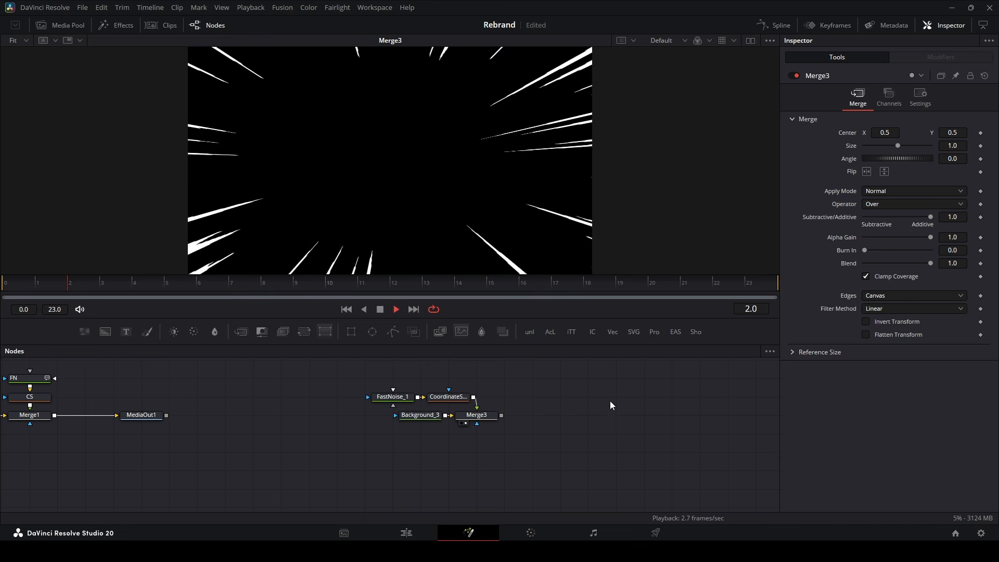
# Add a new FastNoise node in an empty area of the node graph, beyond the Merge3 setup
pyautogui.moveTo(605, 411); pyautogui.dragTo(354, 397)
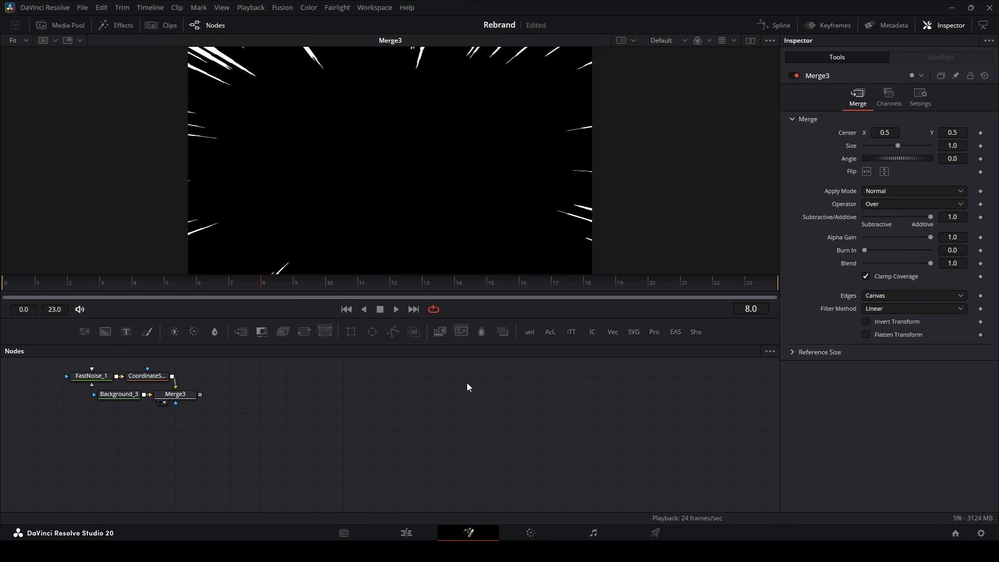
pyautogui.hotkey('shift', 'space')
pyautogui.write('coord')
pyautogui.press('BackSpace')
pyautogui.press('BackSpace')
pyautogui.press('BackSpace')
pyautogui.press('BackSpace')
pyautogui.press('BackSpace')
pyautogui.write('fastnoise')
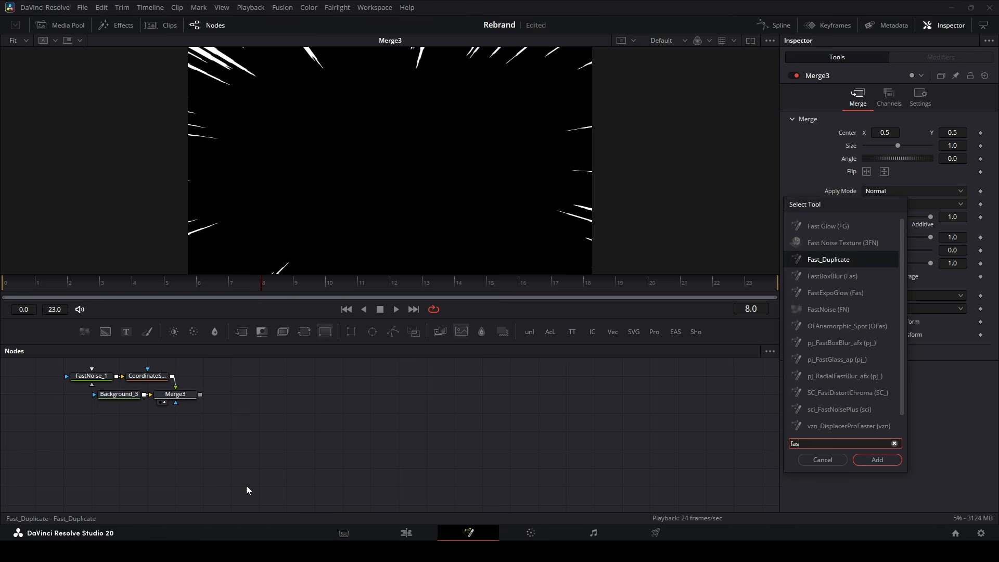
pyautogui.press('Return')
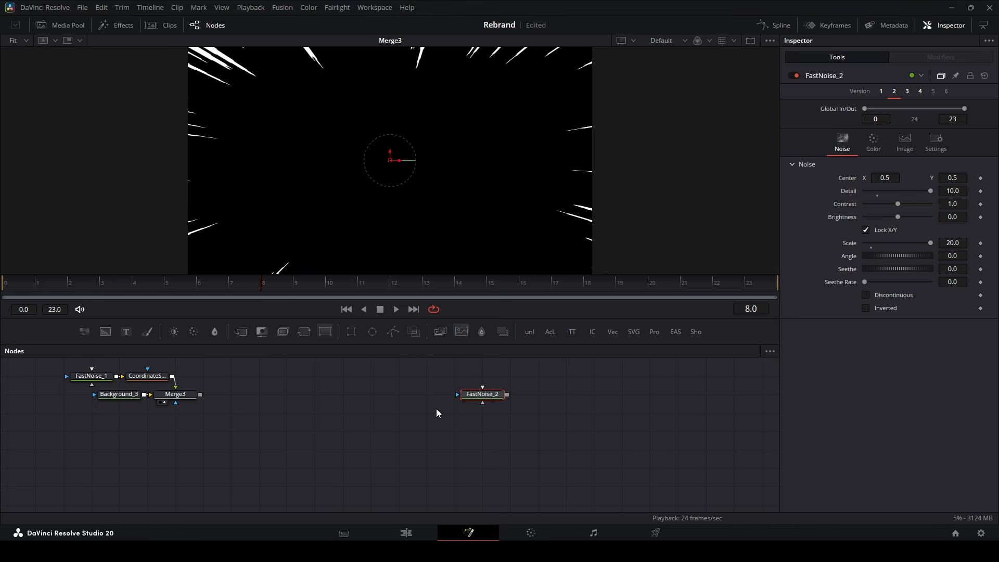
# Add a Coordinate Space node after the new FastNoise, display it in the viewer and check its Polar to Rectangular shape option
pyautogui.hotkey('shift', 'space')
pyautogui.write('coor')
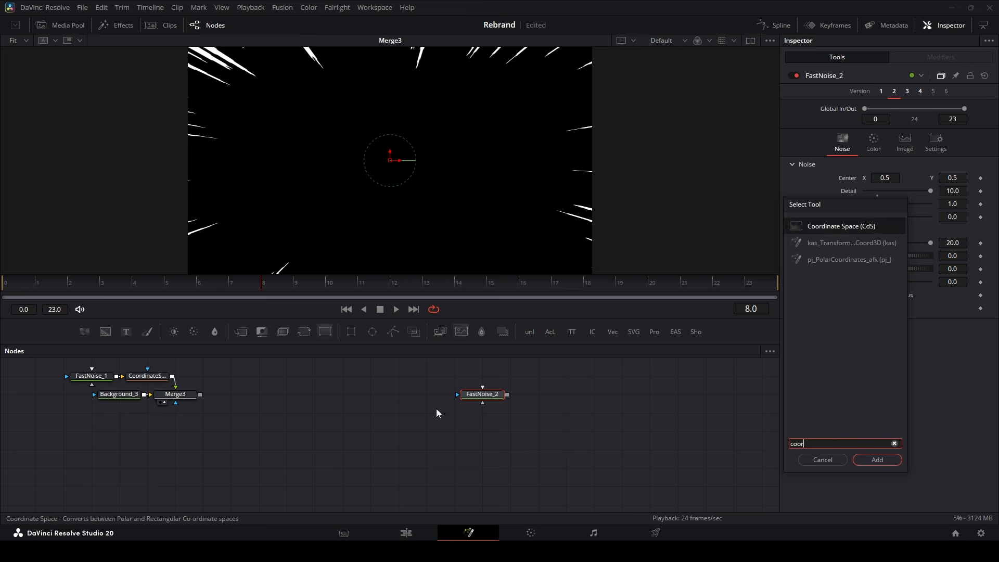
pyautogui.press('Return')
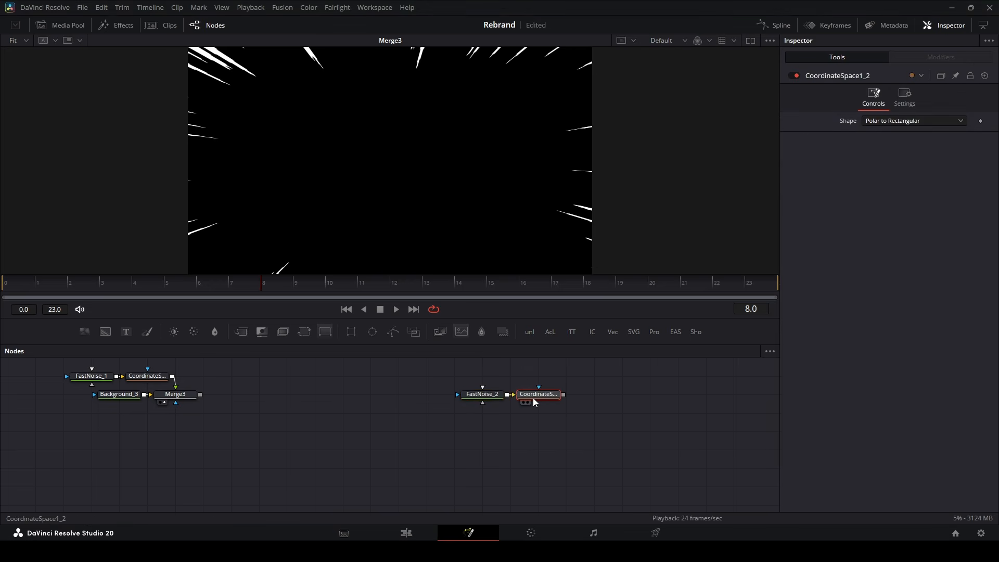
pyautogui.click(523, 402)
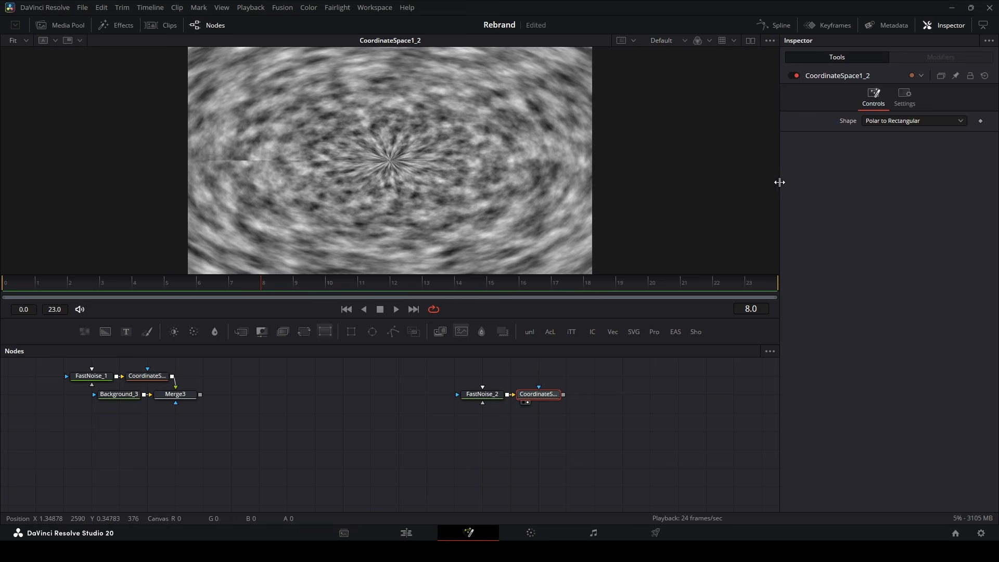
pyautogui.click(900, 120)
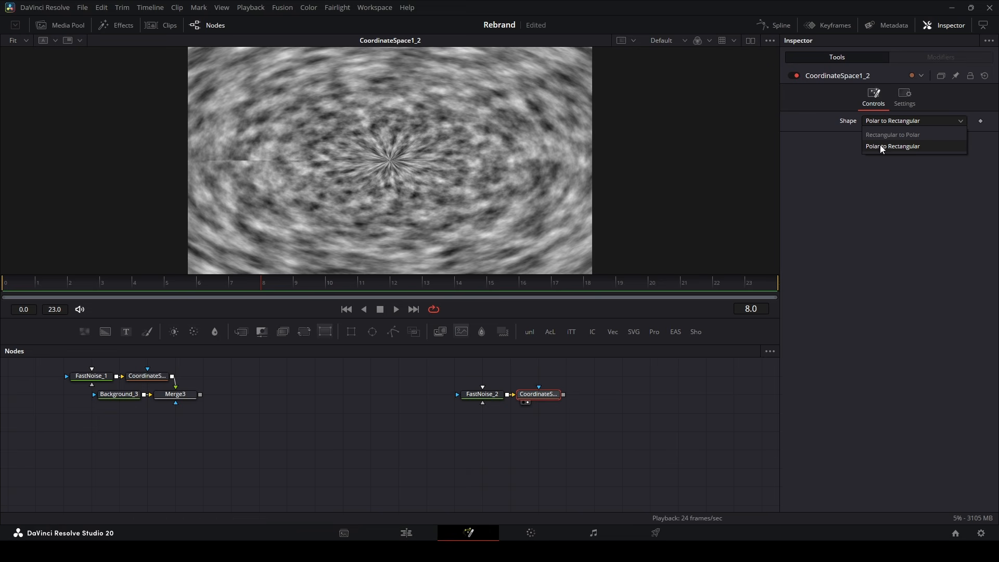
pyautogui.click(723, 162)
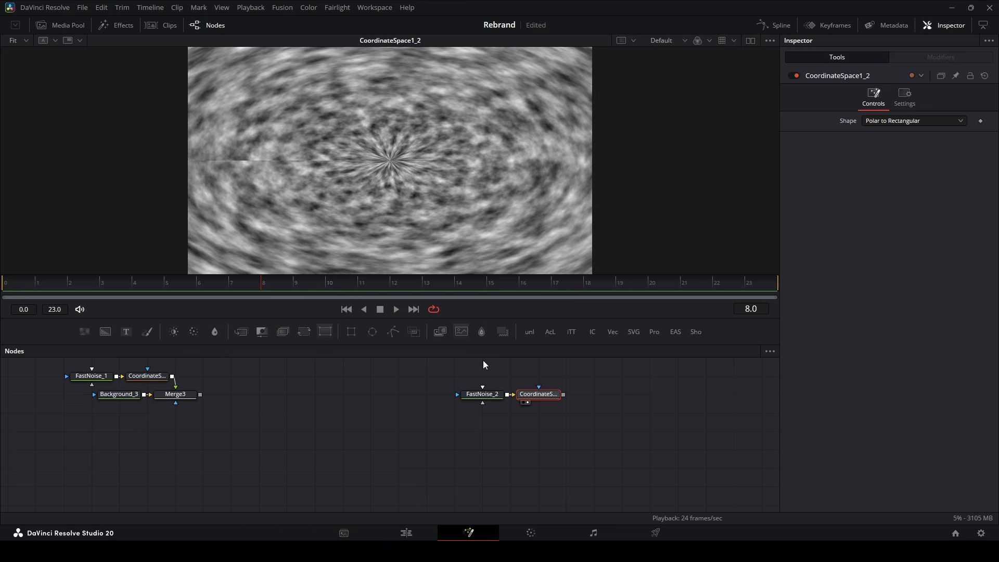
# Display FastNoise_2 in the viewer, switch it to version 1, and set its contrast to 5.0 and brightness to 1.0
pyautogui.click(486, 398)
pyautogui.press('1')
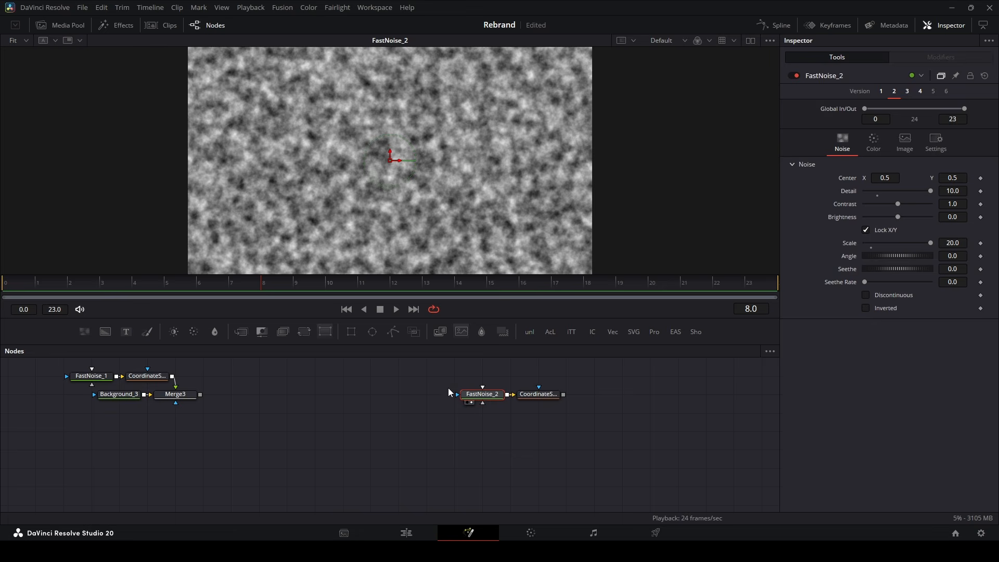
pyautogui.click(881, 91)
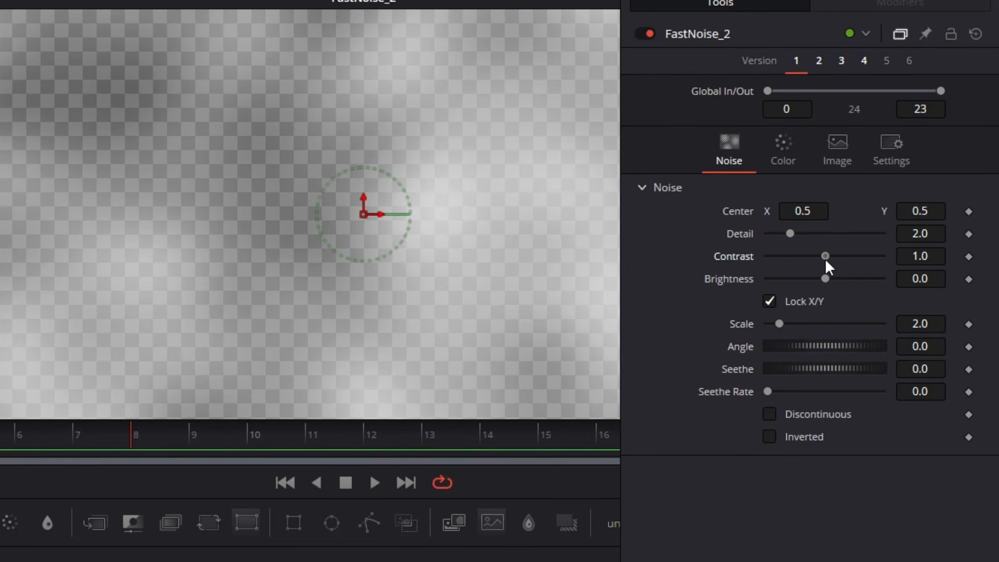
pyautogui.moveTo(825, 256); pyautogui.dragTo(996, 260)
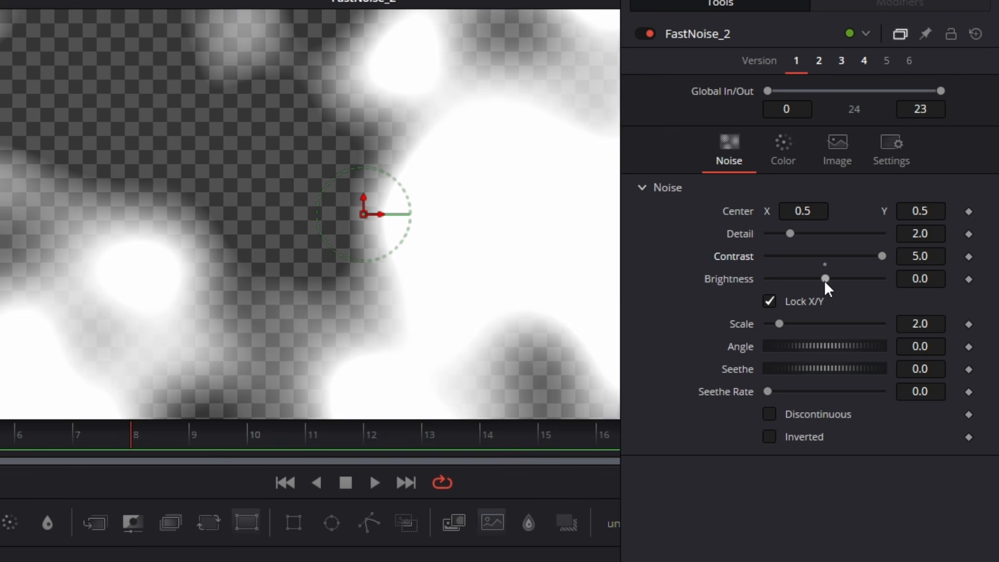
pyautogui.moveTo(825, 279); pyautogui.dragTo(921, 285)
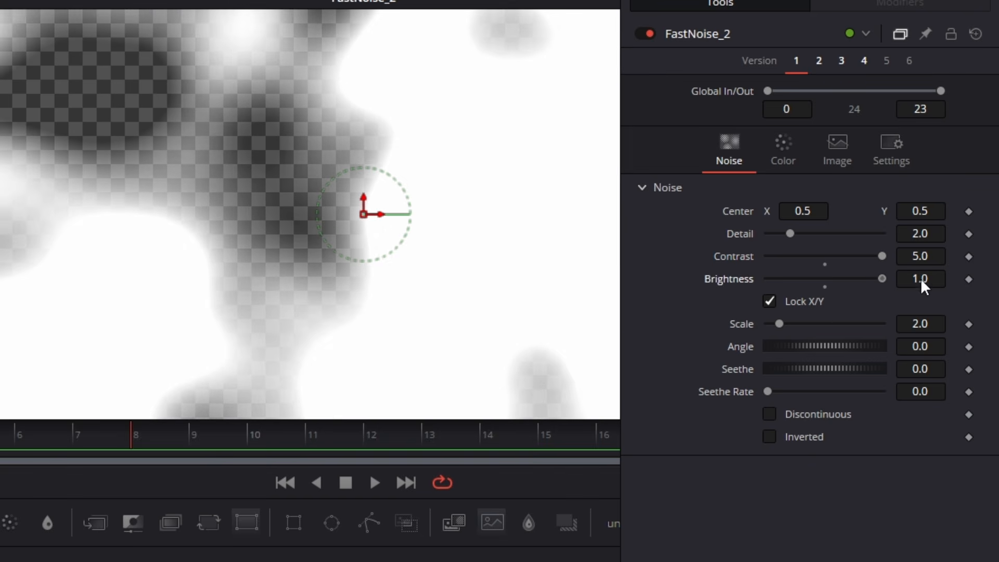
# Unlock the X/Y scale of FastNoise_2 and set Y Scale to 0.0 and X Scale to 100 for vertical stripes
pyautogui.click(816, 307)
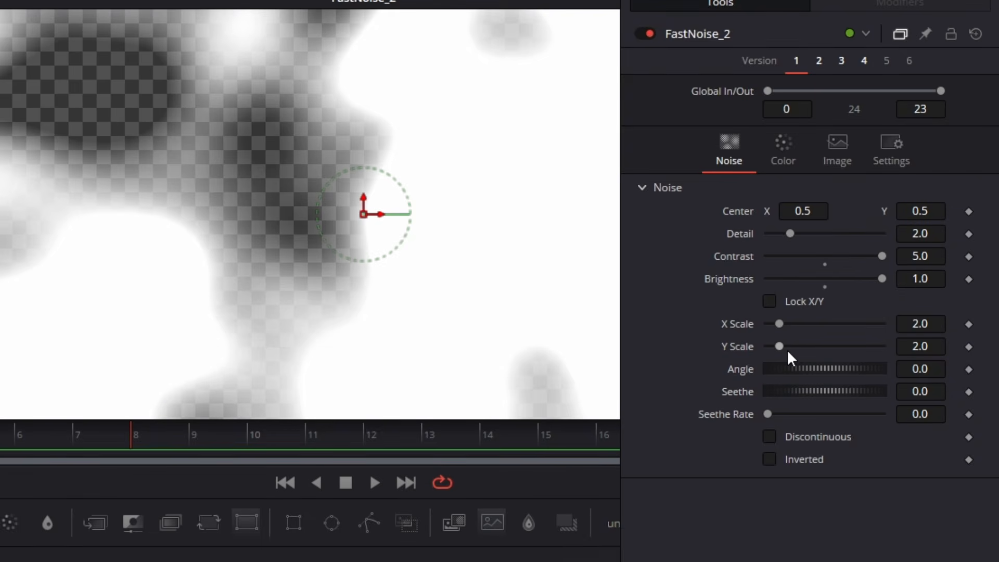
pyautogui.moveTo(782, 347); pyautogui.dragTo(766, 347)
pyautogui.click(921, 318)
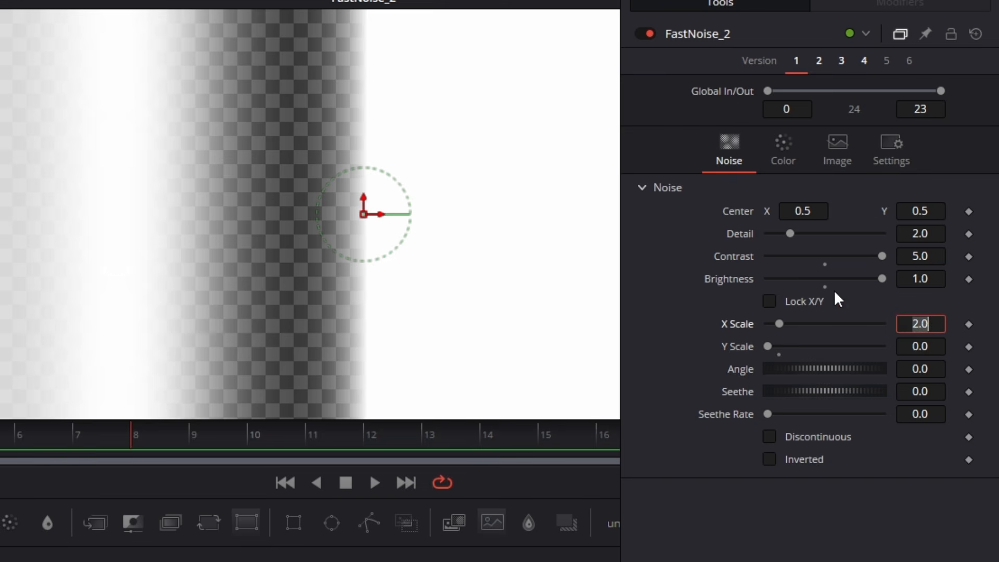
pyautogui.write('100')
pyautogui.press('Return')
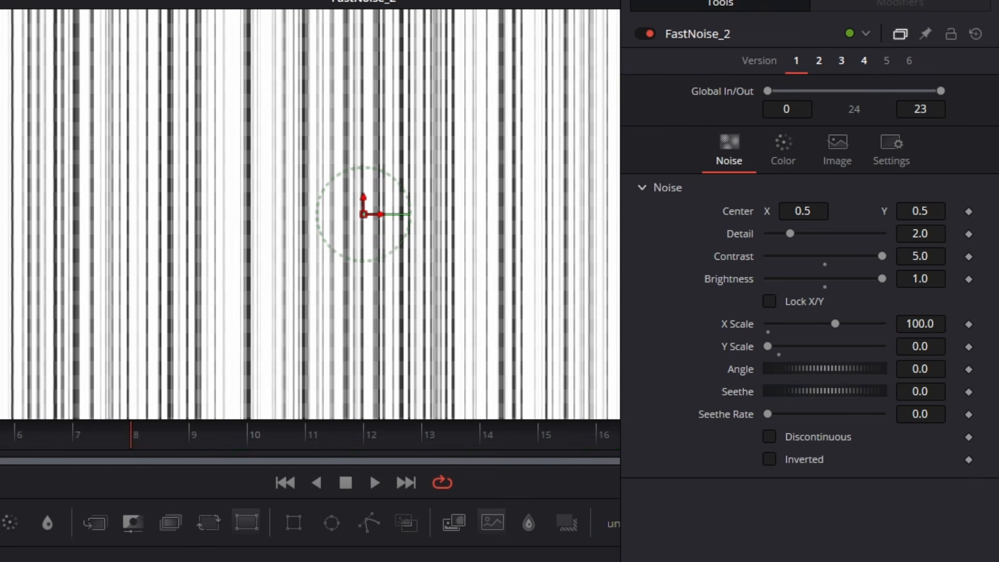
# Set the Seethe Rate of FastNoise_2 to 0.6 to animate the stripes
pyautogui.click(866, 419)
pyautogui.click(866, 419)
pyautogui.click(866, 419)
pyautogui.click(866, 419)
pyautogui.click(866, 419)
pyautogui.click(867, 419)
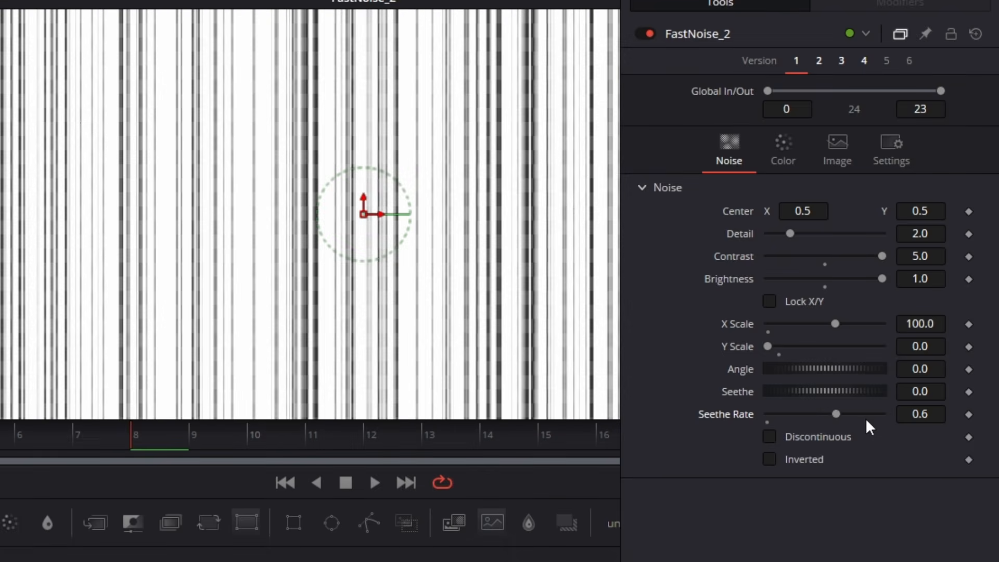
# Change the color type of FastNoise_2 from Two Color to Gradient
pyautogui.click(775, 152)
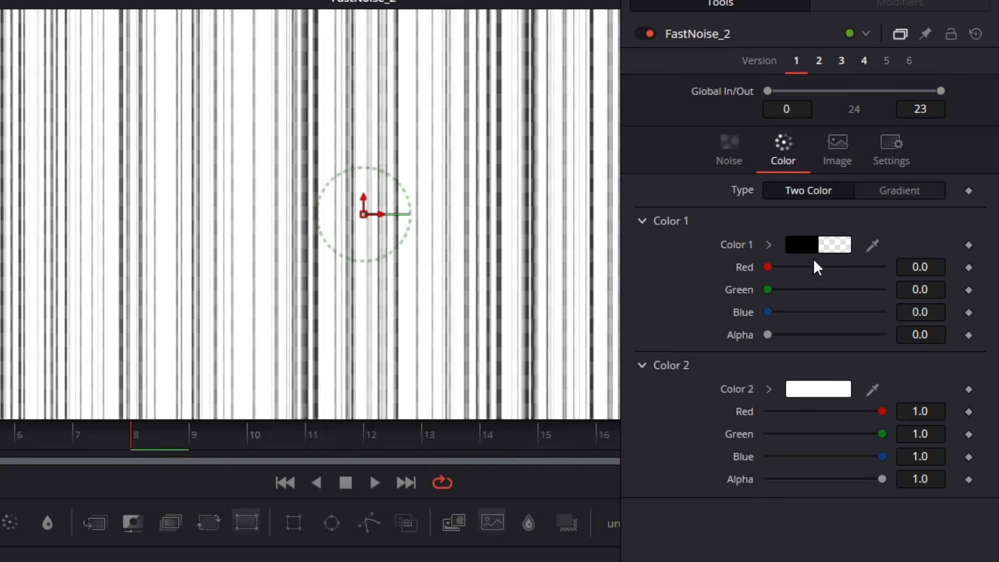
pyautogui.click(896, 202)
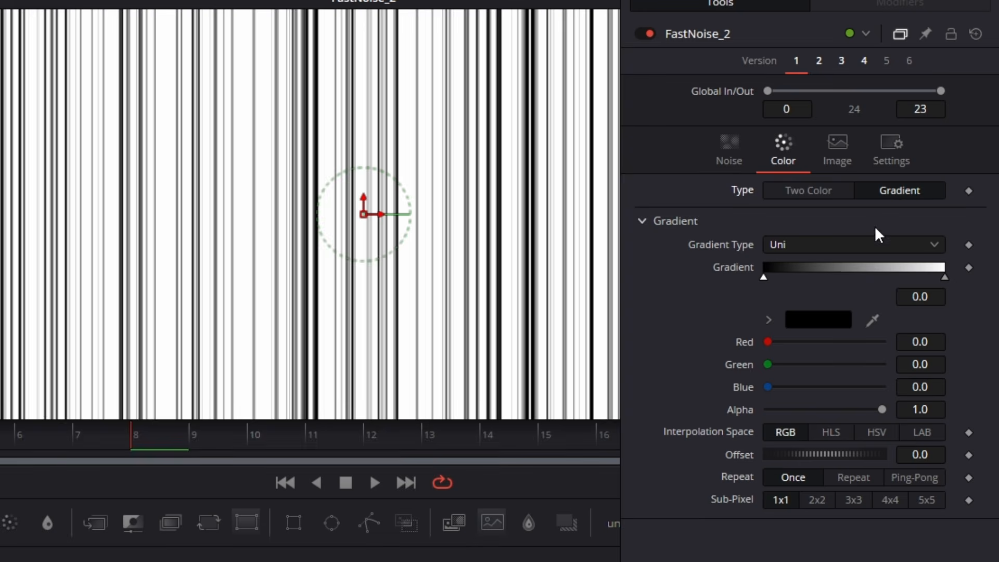
# Set the FastNoise_2 gradient type to Linear, starting at X 0.5, Y 1.0 and ending at X 0.5, Y 0.0
pyautogui.click(825, 247)
pyautogui.click(810, 286)
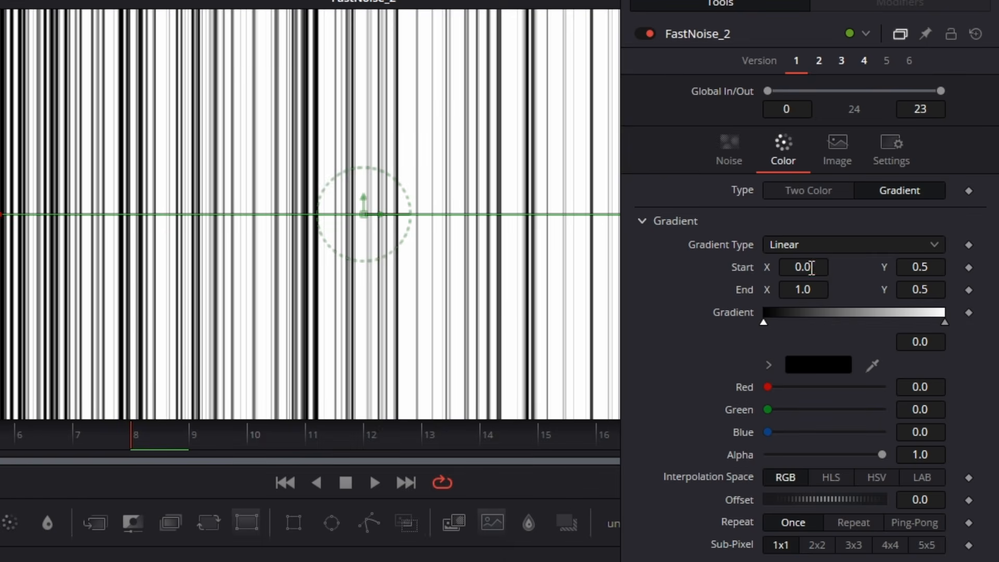
pyautogui.click(812, 268)
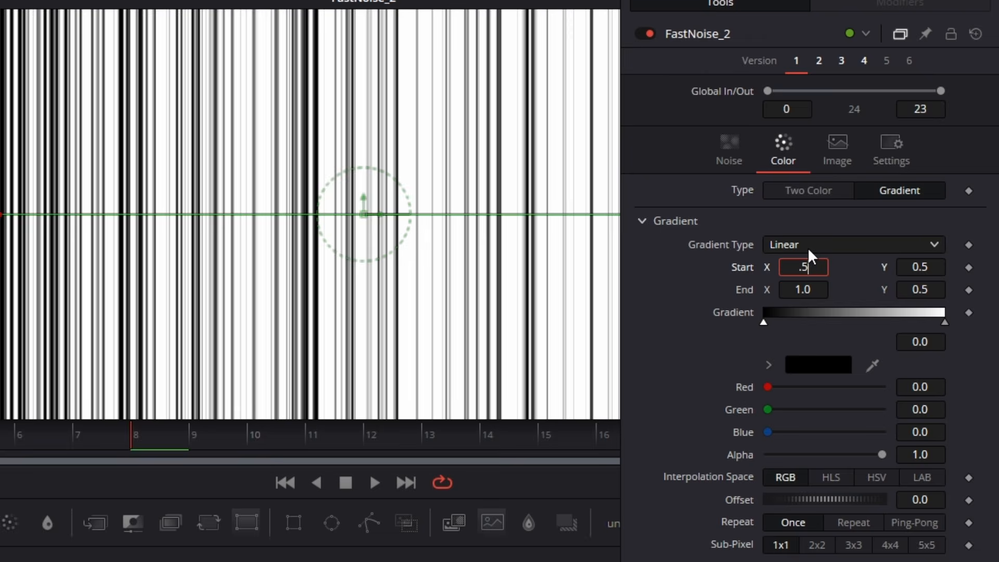
pyautogui.press('Tab')
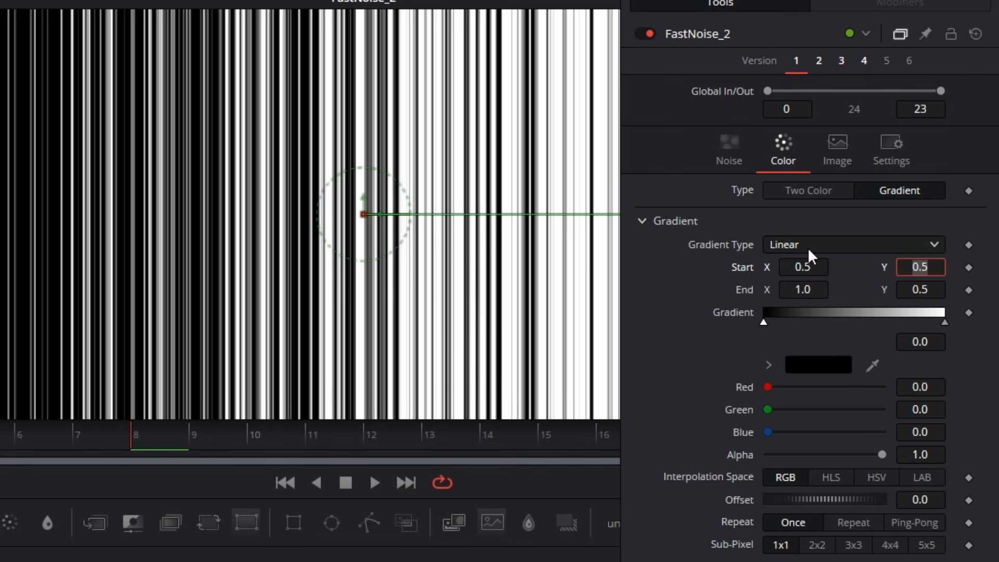
pyautogui.press('Tab')
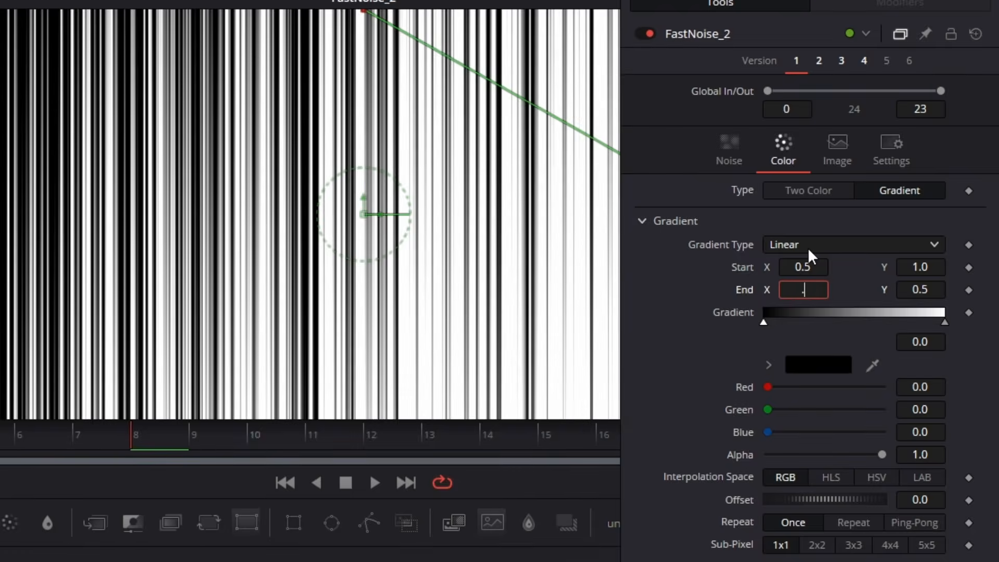
pyautogui.press('Tab')
pyautogui.write('0')
pyautogui.press('Tab')
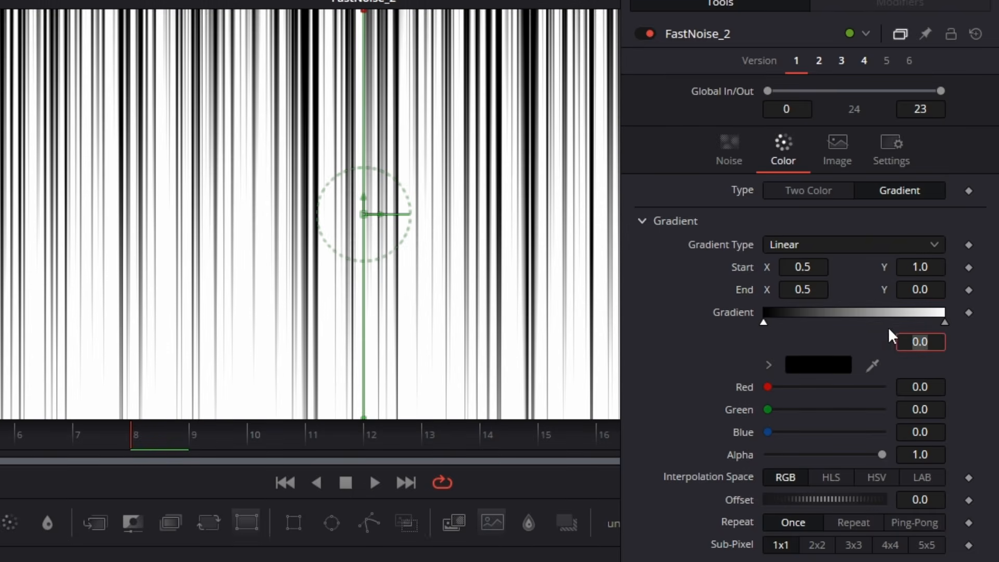
# Reverse the gradient so the white stop sits at 0.0 and the black stop at 1.0
pyautogui.moveTo(945, 324); pyautogui.dragTo(843, 323)
pyautogui.moveTo(763, 322); pyautogui.dragTo(944, 324)
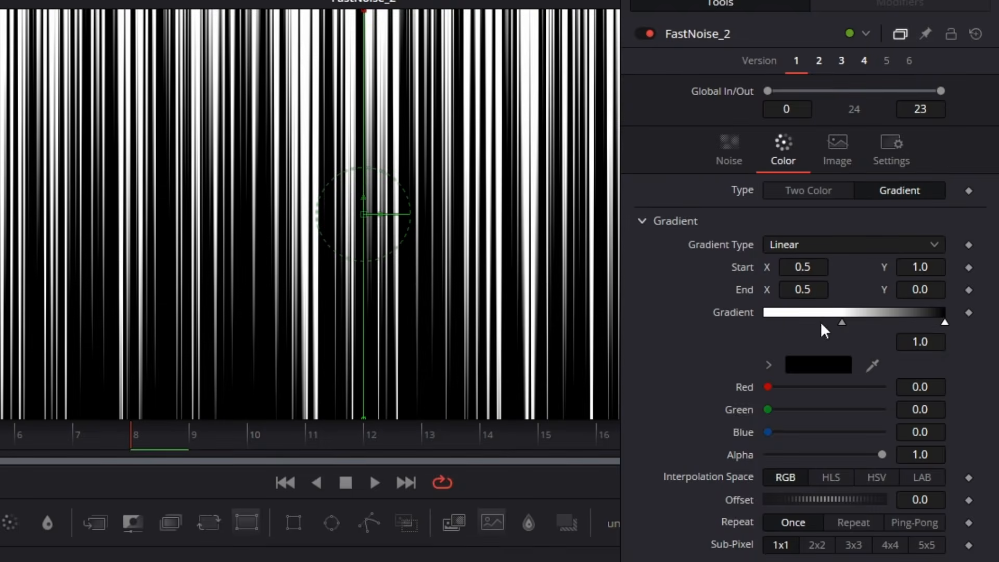
pyautogui.moveTo(842, 323); pyautogui.dragTo(731, 325)
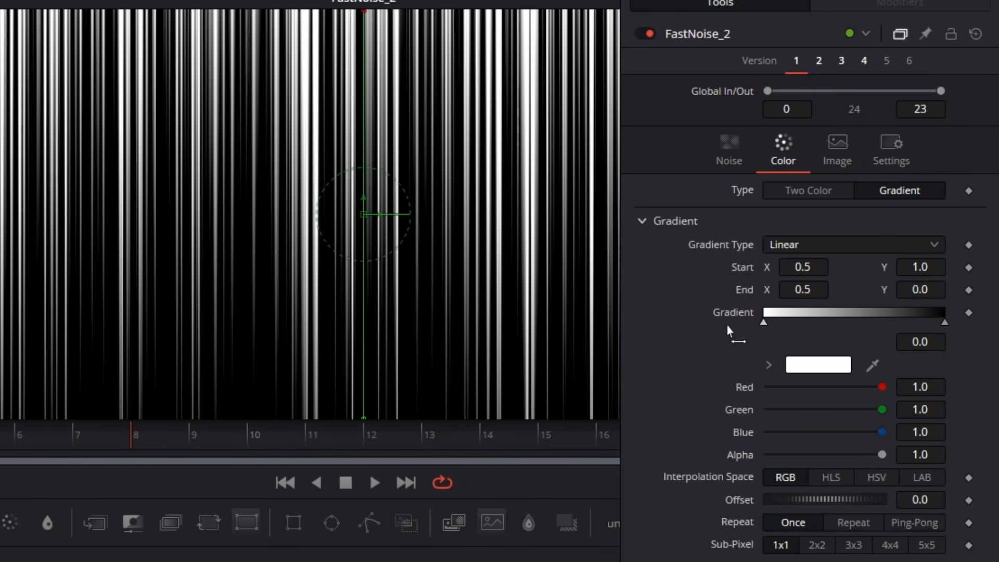
# Set the black gradient stop's alpha to 0.0 and move the stop to position 0.0099
pyautogui.click(945, 323)
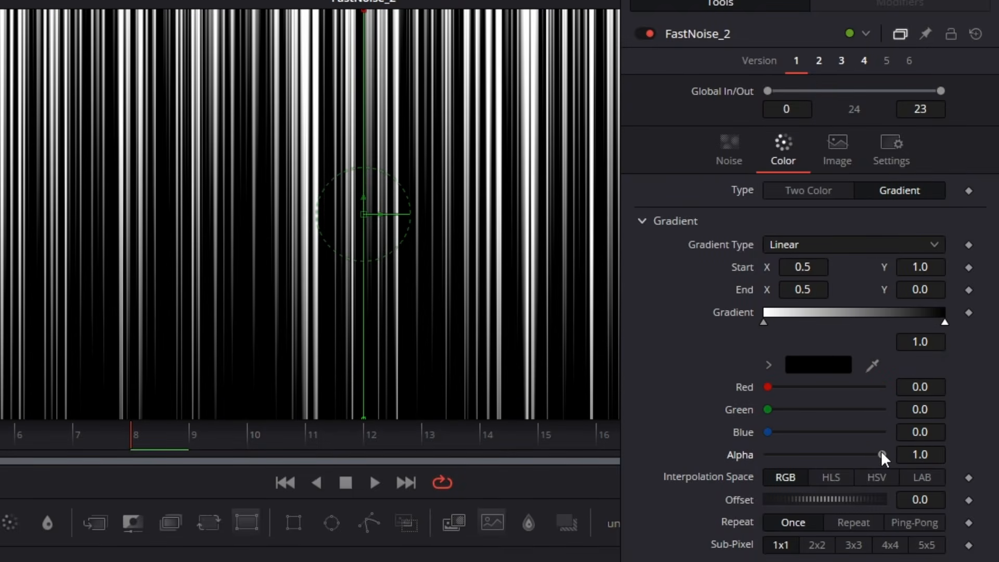
pyautogui.moveTo(882, 454); pyautogui.dragTo(727, 460)
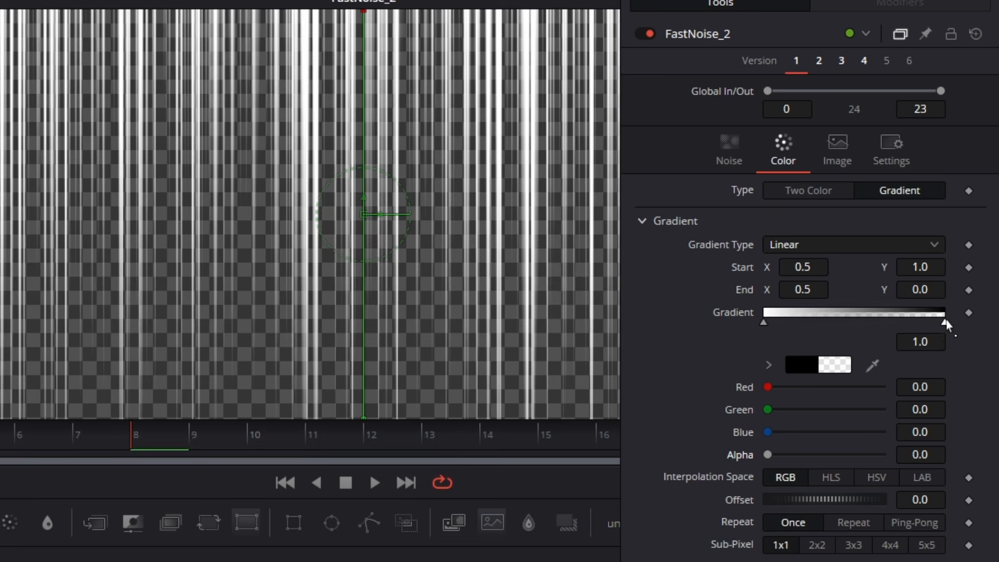
pyautogui.moveTo(946, 324); pyautogui.dragTo(767, 331)
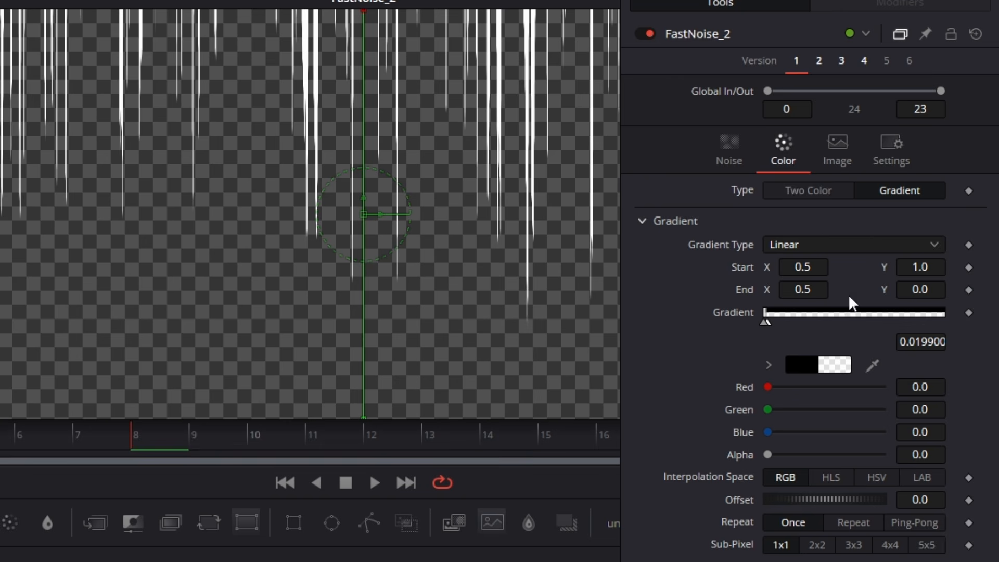
pyautogui.moveTo(927, 342); pyautogui.dragTo(923, 342)
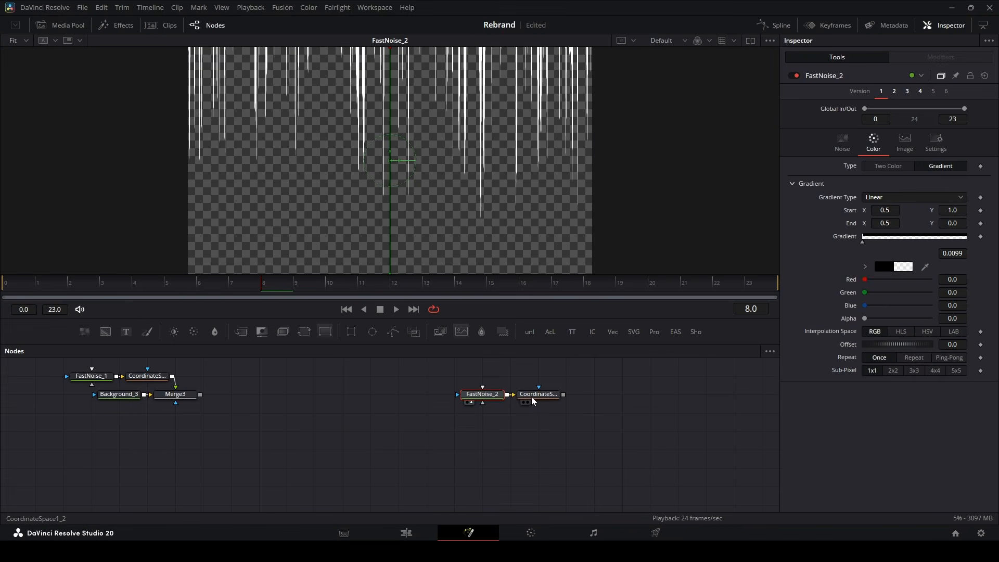
# Display CoordinateSpace1_2 in the viewer and play back the radial speed lines
pyautogui.click(532, 396)
pyautogui.press('2')
pyautogui.press('space')
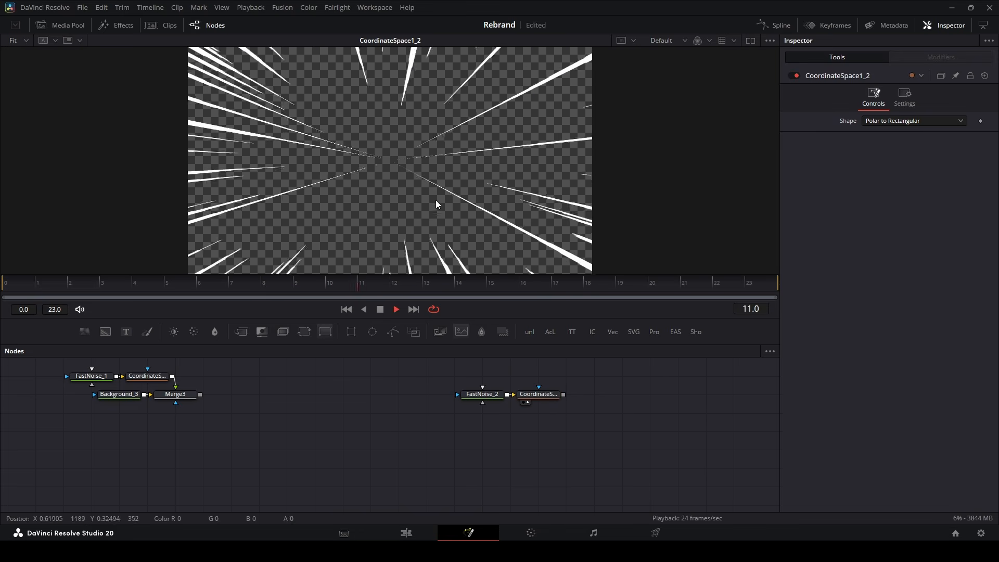
pyautogui.press('space')
# Set the gradient End Y of FastNoise_2 to 0.499 and preview the shortened lines through CoordinateSpace1_2
pyautogui.click(491, 398)
pyautogui.press('2')
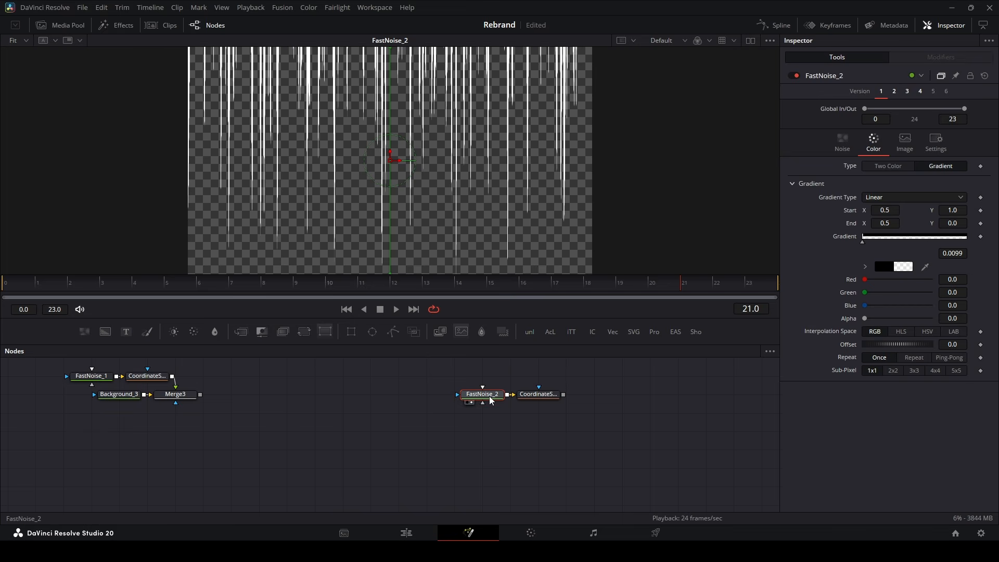
pyautogui.moveTo(952, 223); pyautogui.dragTo(979, 223)
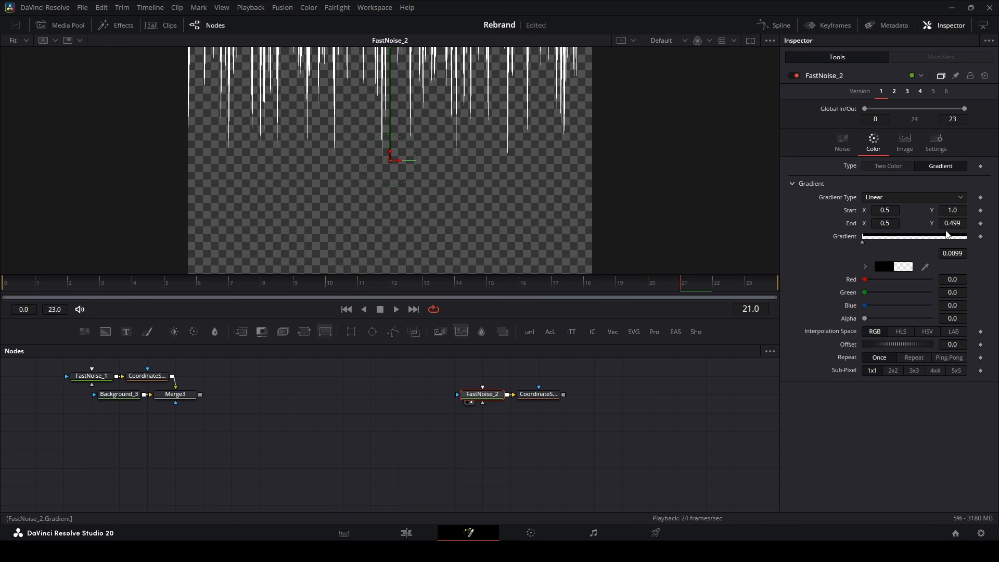
pyautogui.click(550, 397)
pyautogui.press('2')
pyautogui.press('space')
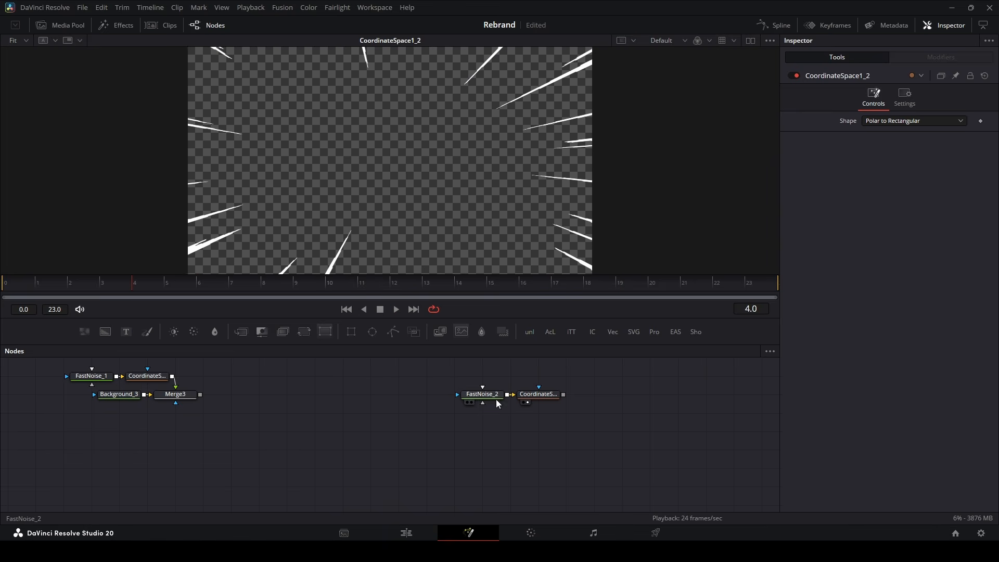
# Adjust the gradient's end point in FastNoise_2 to Y 0.376 while viewing CoordinateSpace1_2, and play back the animation
pyautogui.click(494, 396)
pyautogui.press('space')
pyautogui.moveTo(390, 147); pyautogui.dragTo(390, 199)
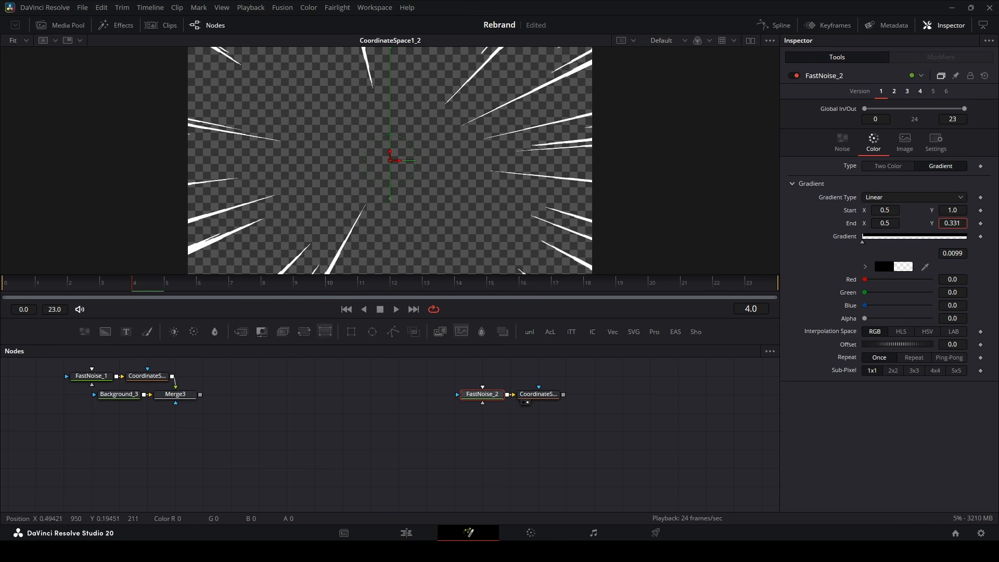
pyautogui.press('space')
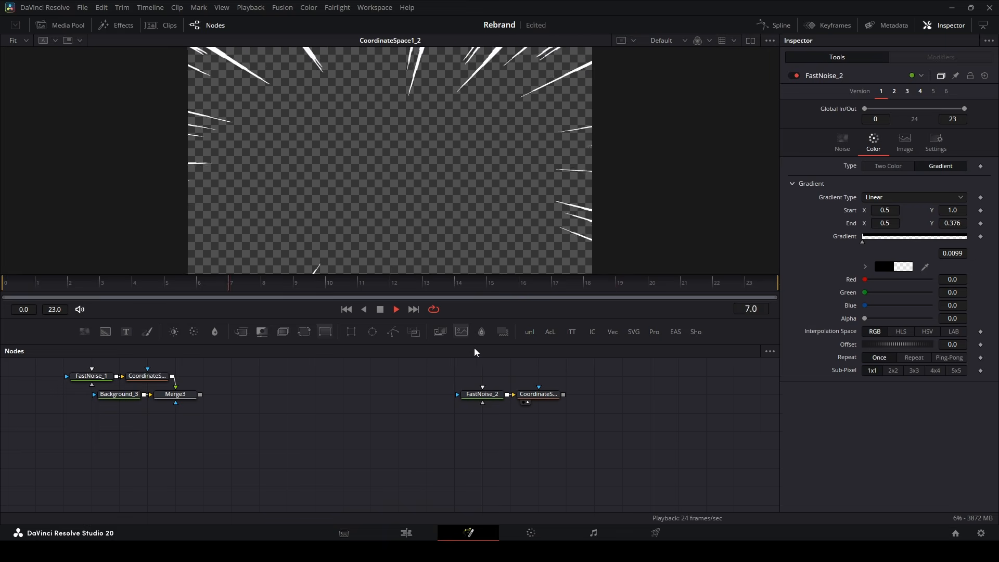
pyautogui.press('space')
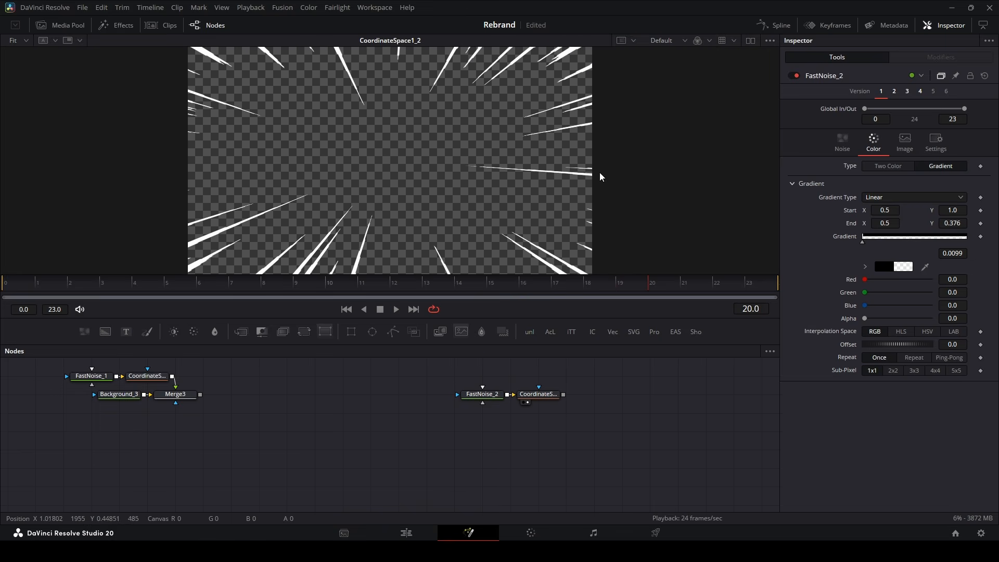
# Examine the edges of the speed lines up close, and play the animation with the whole frame fitted in view
pyautogui.scroll(5, 468, 182)
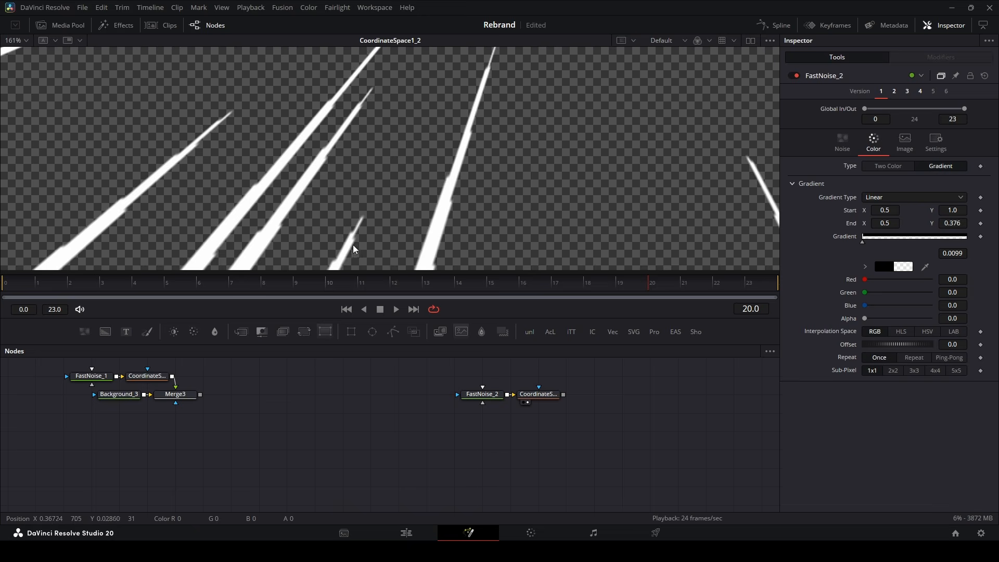
pyautogui.press('space')
pyautogui.hotkey('ctrl', 'f')
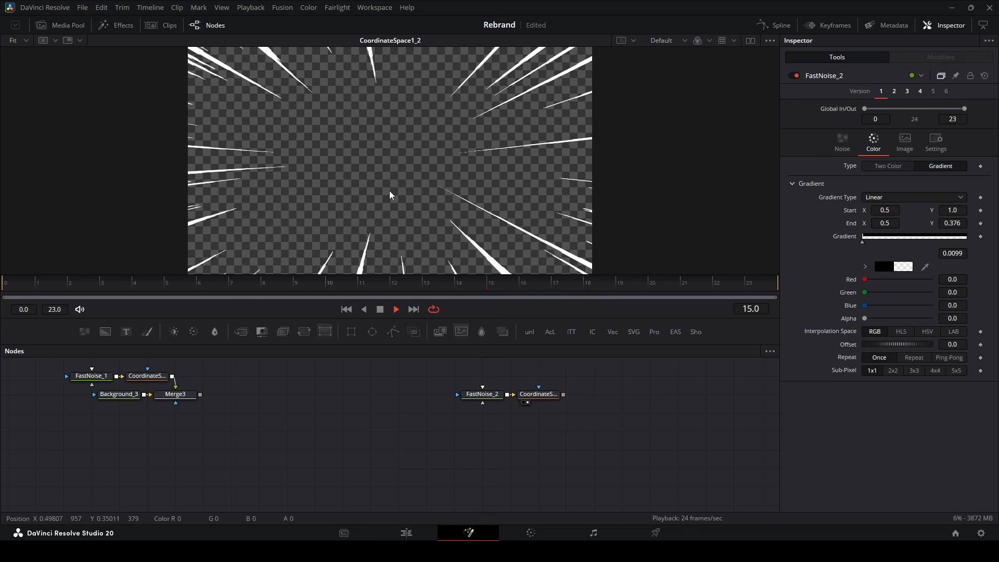
pyautogui.press('space')
# Find the MatteControl1 node in the other speed-line setup and display it in the viewer
pyautogui.scroll(5, 283, 424)
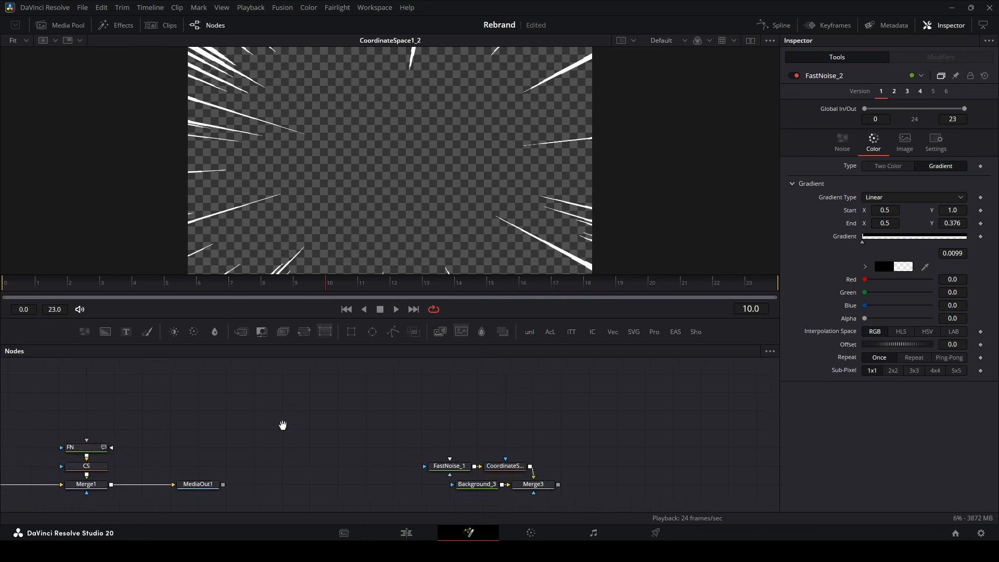
pyautogui.scroll(-5, 463, 421)
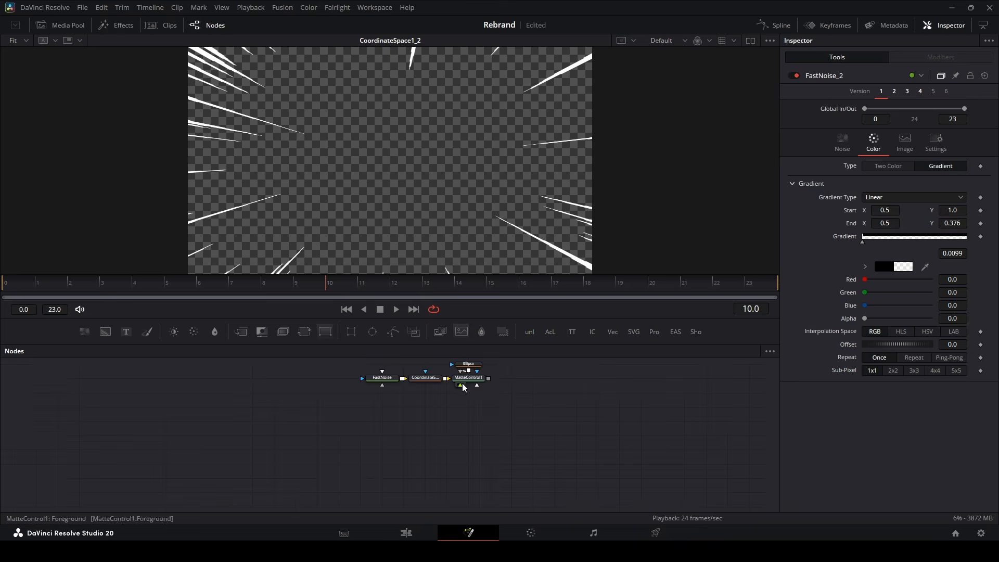
pyautogui.moveTo(467, 378); pyautogui.dragTo(460, 229)
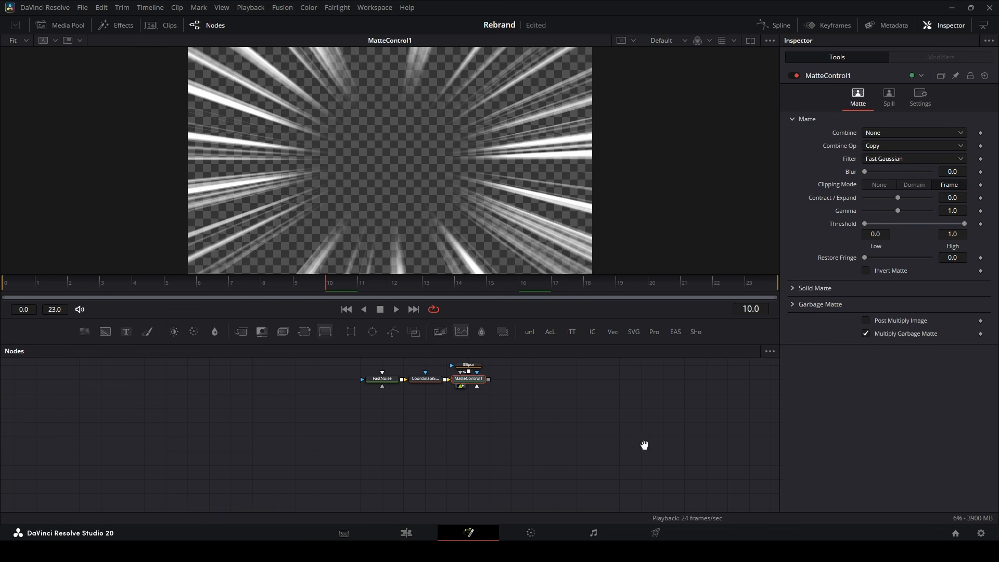
# Return to the CoordinateSpace1_2 node and play back its speed lines for comparison
pyautogui.moveTo(644, 446); pyautogui.dragTo(238, 340)
pyautogui.moveTo(480, 410); pyautogui.dragTo(353, 411)
pyautogui.click(653, 423)
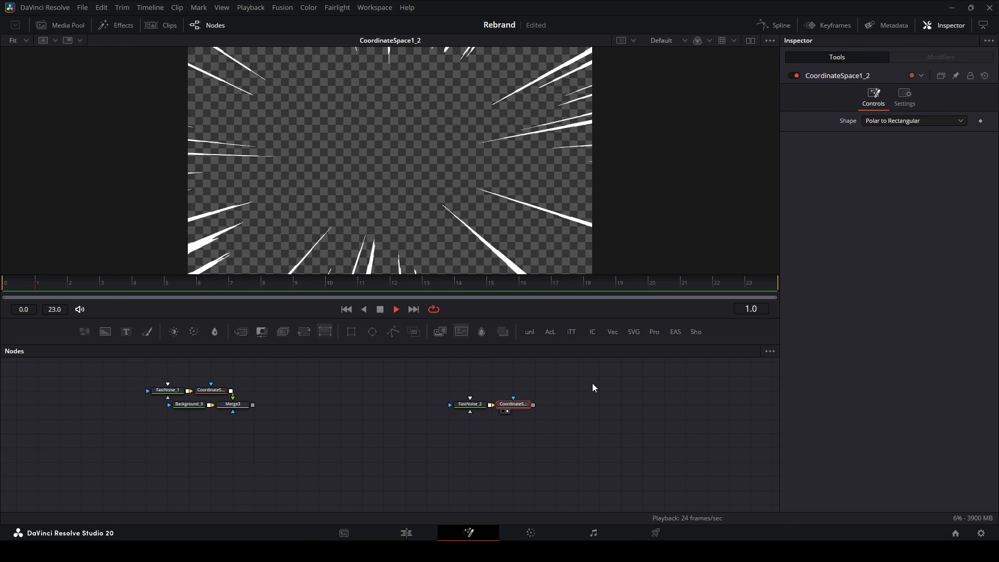
pyautogui.press('space')
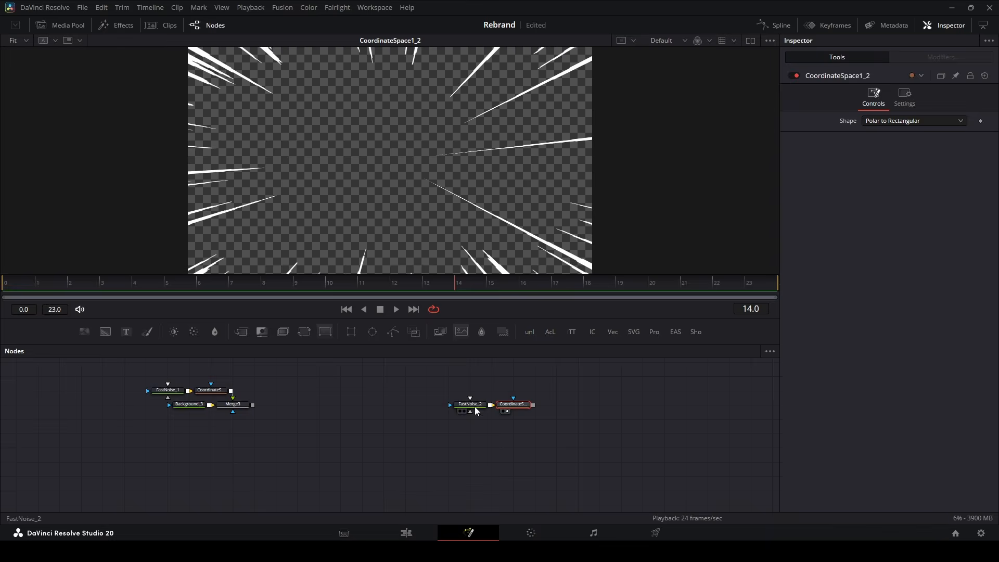
# Display FastNoise_2 in the viewer and examine its vertical stripes during playback
pyautogui.moveTo(475, 404); pyautogui.dragTo(492, 193)
pyautogui.scroll(2, 454, 173)
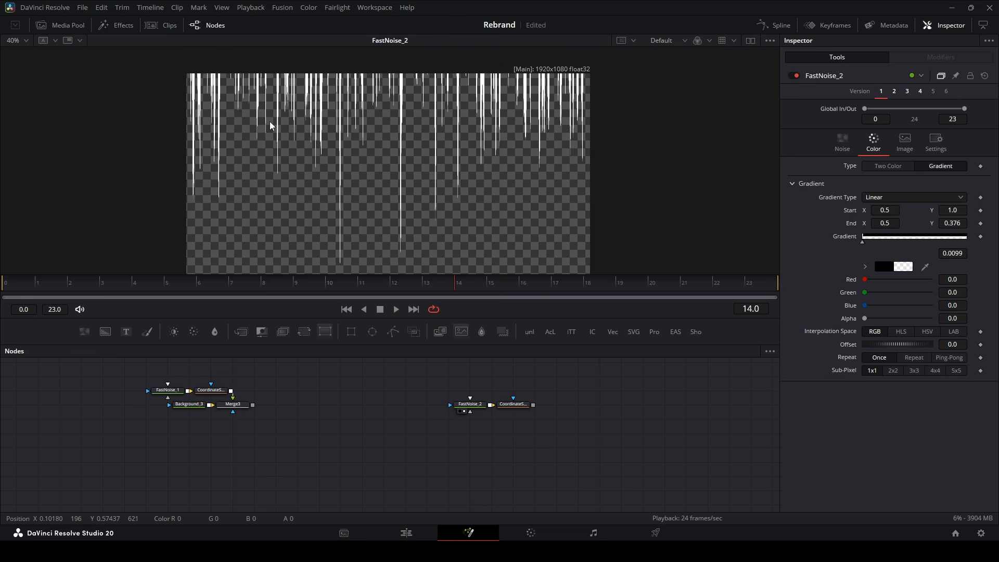
pyautogui.scroll(-2, 368, 161)
pyautogui.press('space')
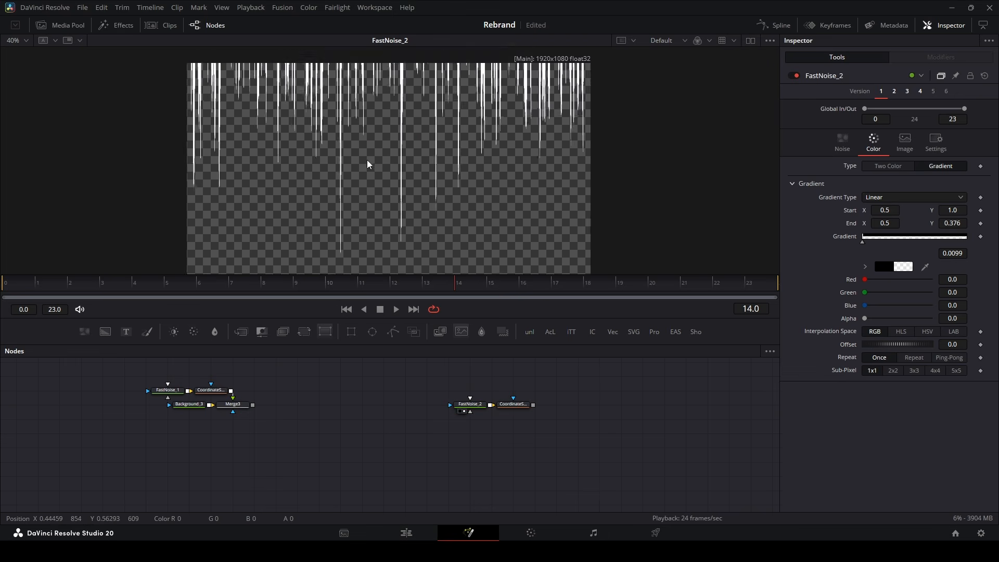
pyautogui.press('space')
pyautogui.scroll(-1, 403, 265)
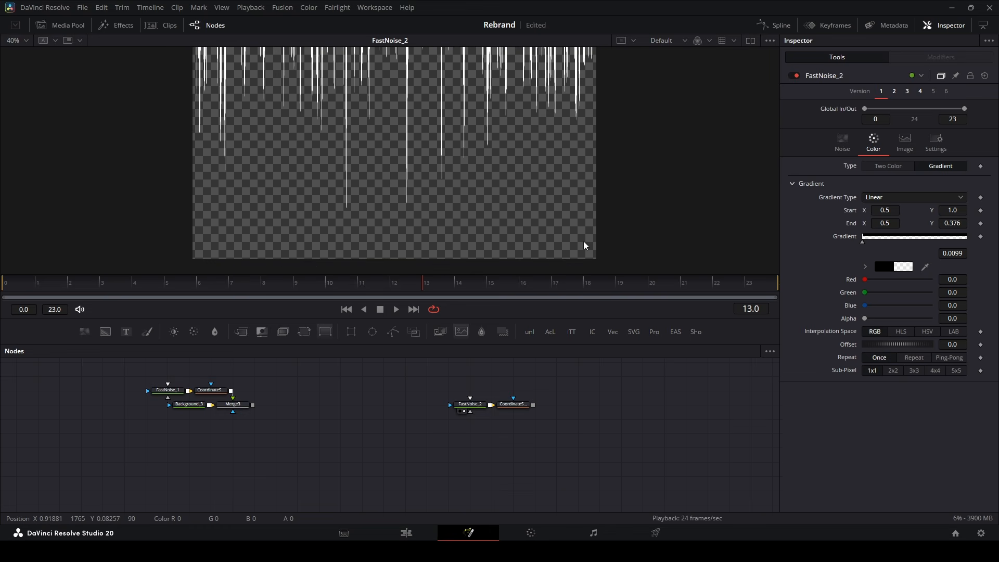
# Compare the edges of the FastNoise_2 stripes with the polar result of CoordinateSpace1_2 by displaying each node alternately
pyautogui.moveTo(602, 244); pyautogui.dragTo(185, 271)
pyautogui.moveTo(518, 405); pyautogui.dragTo(430, 200)
pyautogui.moveTo(366, 126); pyautogui.dragTo(456, 183)
pyautogui.click(471, 405)
pyautogui.moveTo(185, 150); pyautogui.dragTo(707, 77)
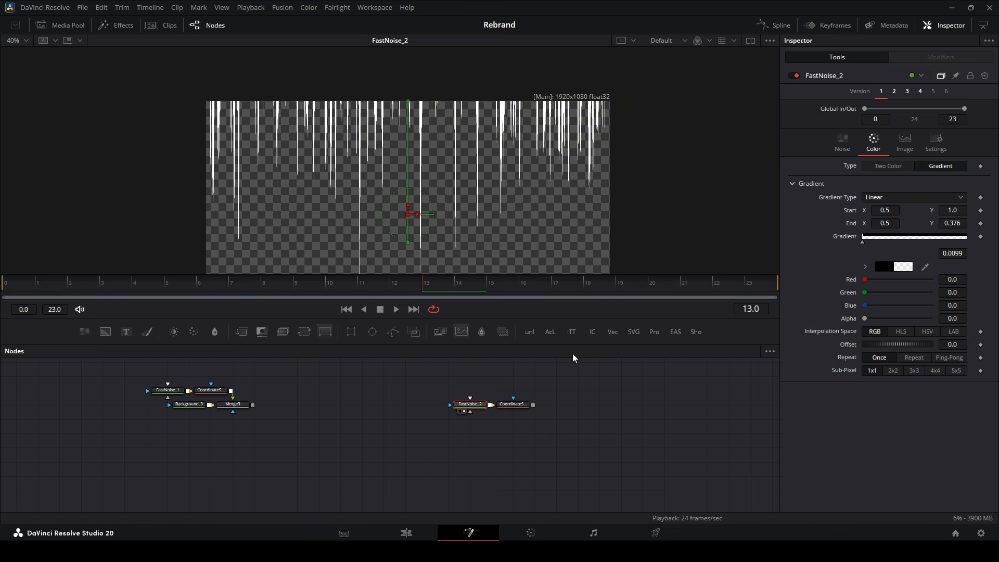
pyautogui.click(521, 404)
pyautogui.press('2')
pyautogui.moveTo(560, 238); pyautogui.dragTo(534, 153)
pyautogui.hotkey('ctrl', 'f')
pyautogui.click(470, 405)
pyautogui.press('2')
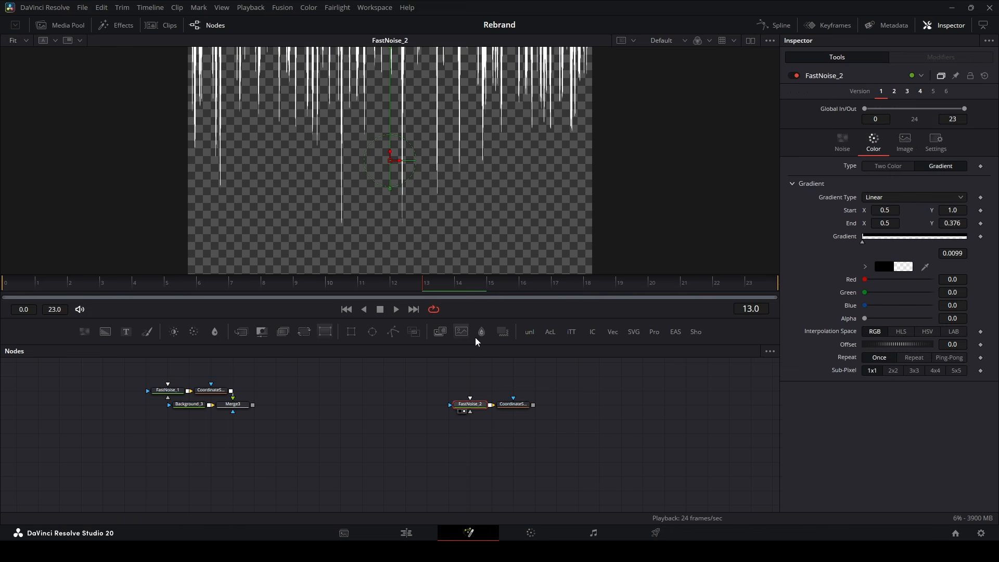
# Display CoordinateSpace1_2 in the viewer again and play the speed-line animation
pyautogui.click(523, 406)
pyautogui.press('2')
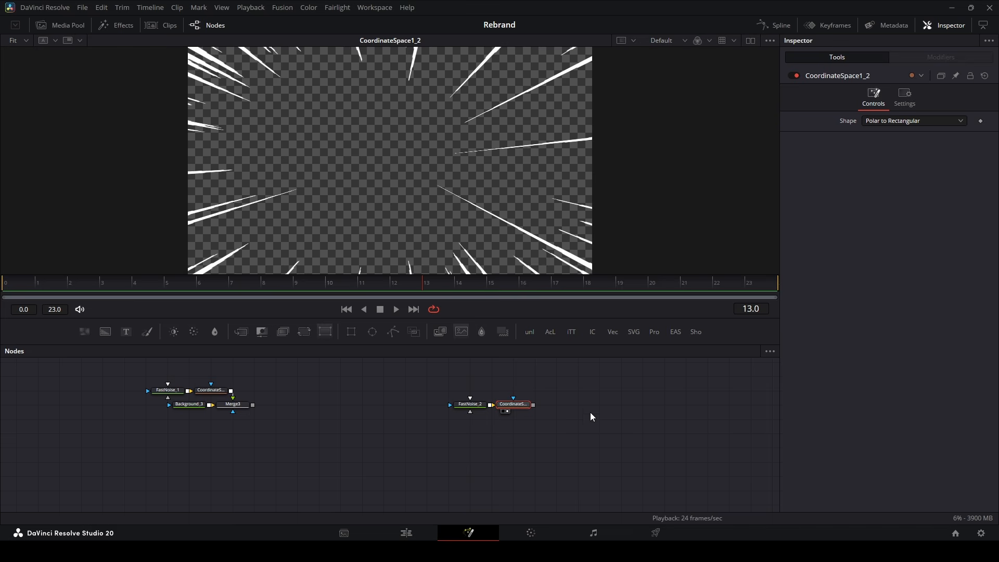
pyautogui.press('space')
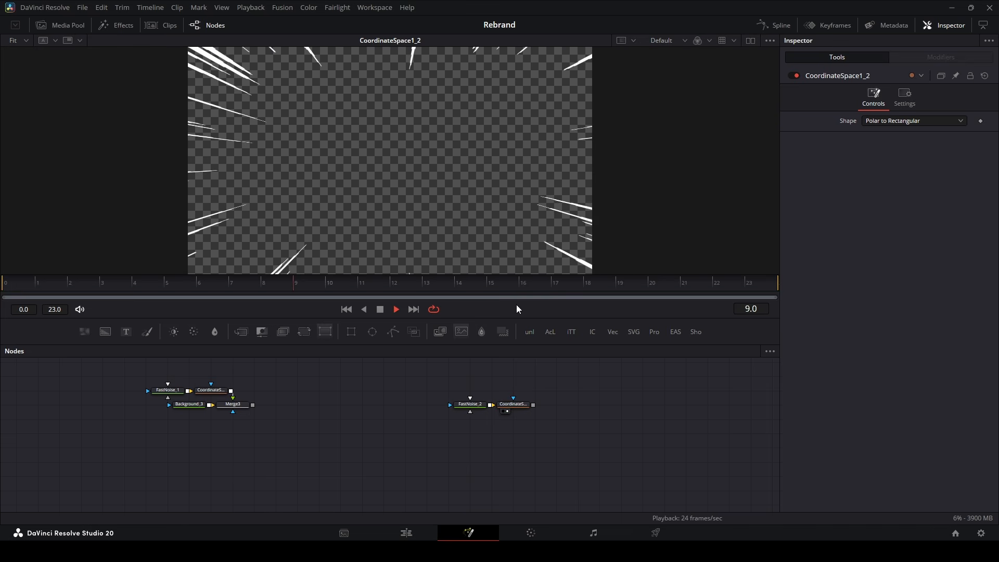
pyautogui.press('space')
# Switch FastNoise_2 to version 6, set its gradient repeat mode to Repeat, and preview the animation
pyautogui.click(479, 405)
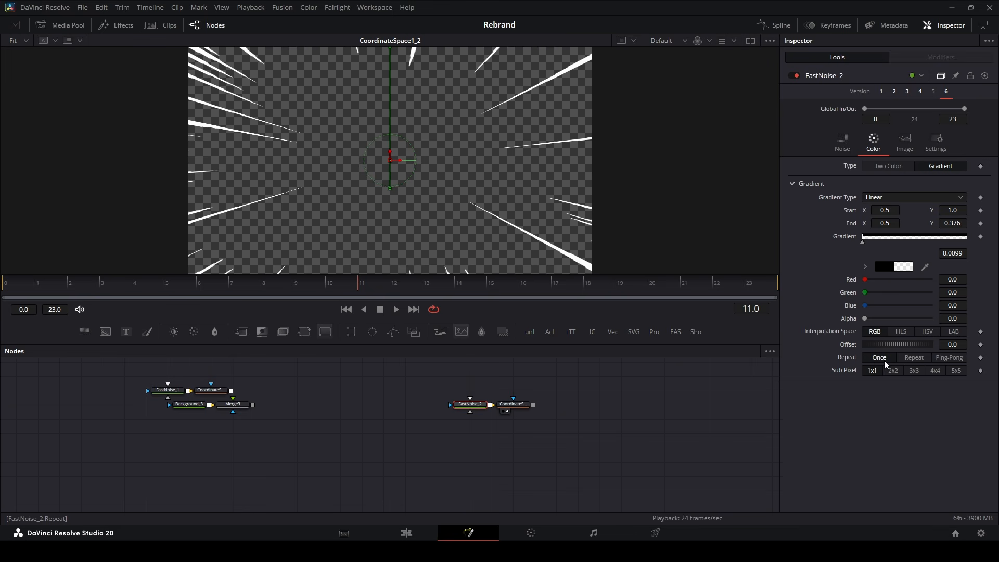
pyautogui.click(923, 363)
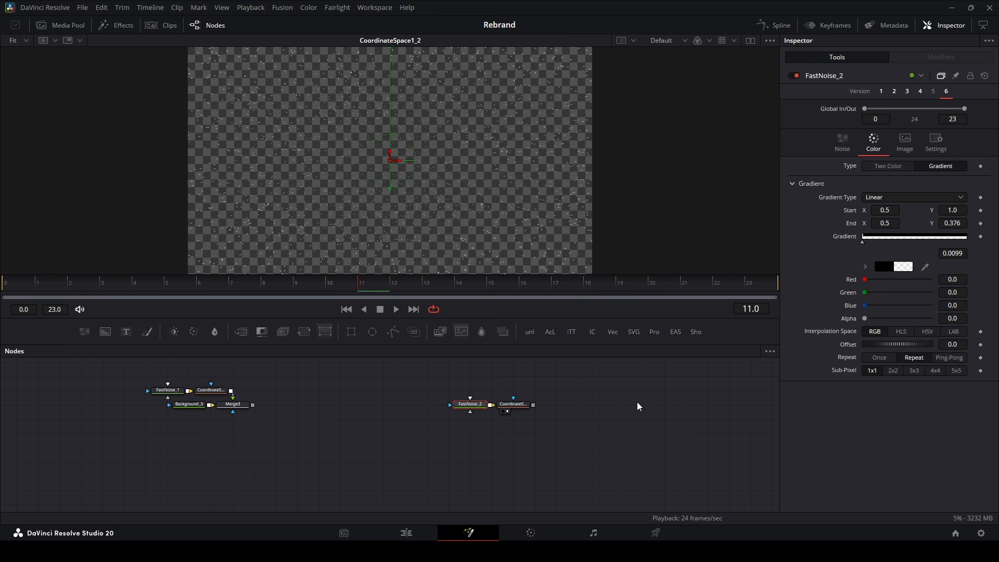
pyautogui.press('space')
pyautogui.press('space')
# Set FastNoise_2's Seethe Rate to 0.0, keyframe its gradient Offset from 0.0 at frame 0 to a negative value, and play the animation
pyautogui.click(842, 142)
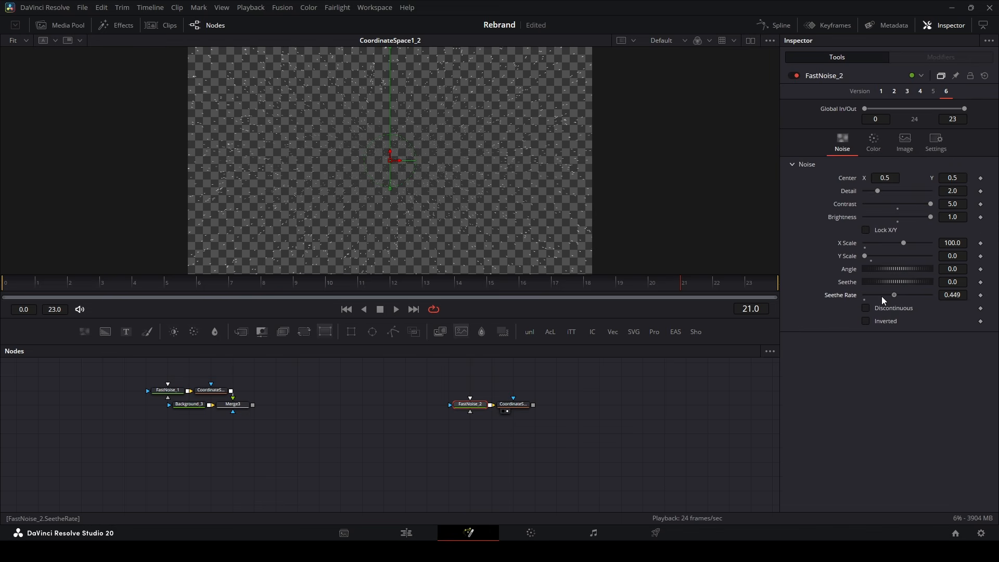
pyautogui.click(864, 300)
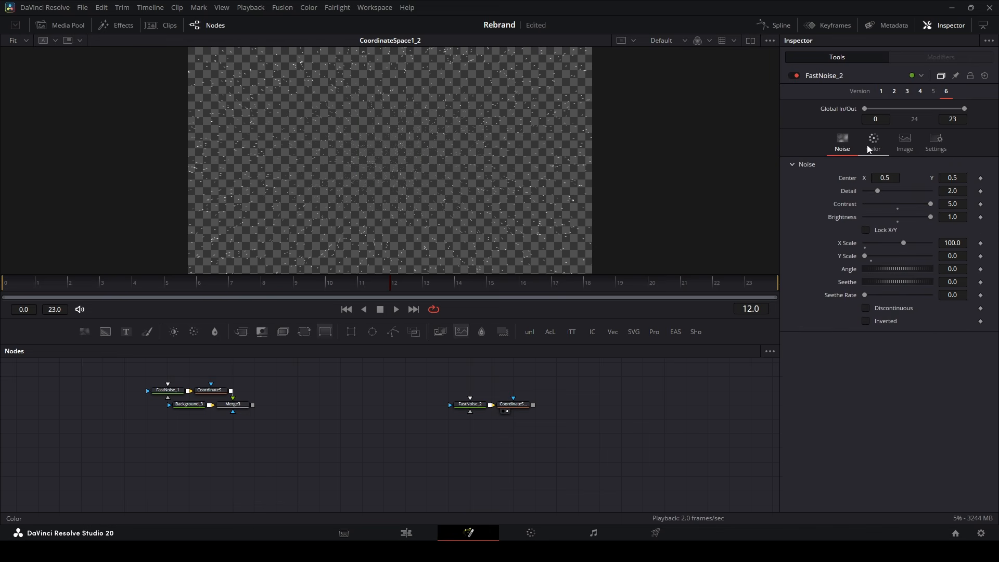
pyautogui.click(871, 146)
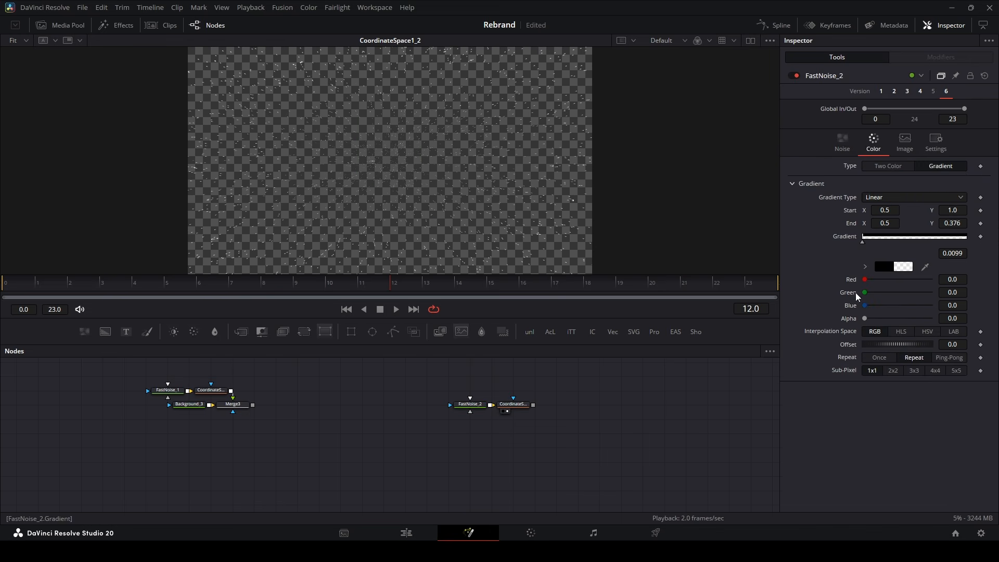
pyautogui.moveTo(946, 347); pyautogui.dragTo(895, 343)
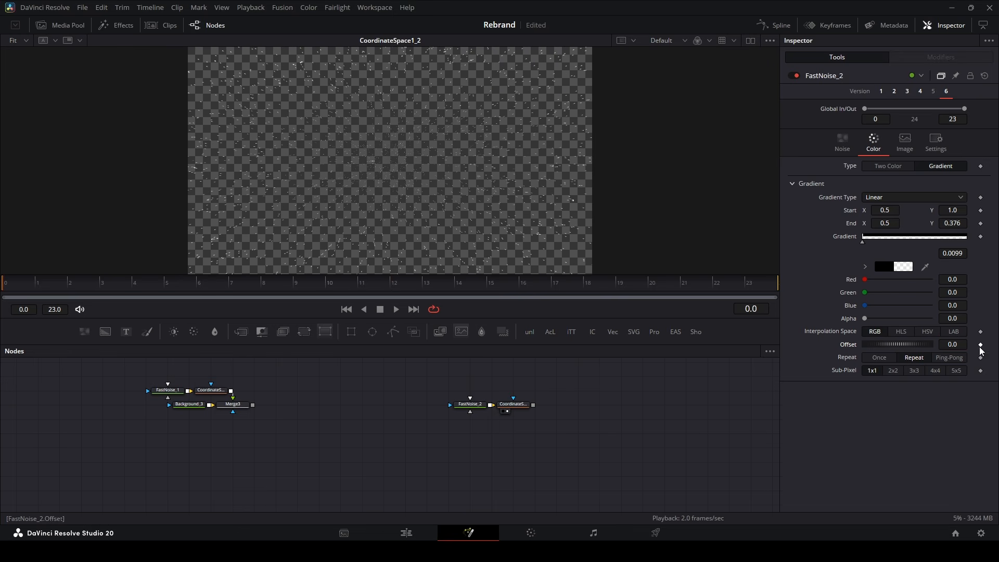
pyautogui.click(980, 346)
pyautogui.click(754, 286)
pyautogui.press('space')
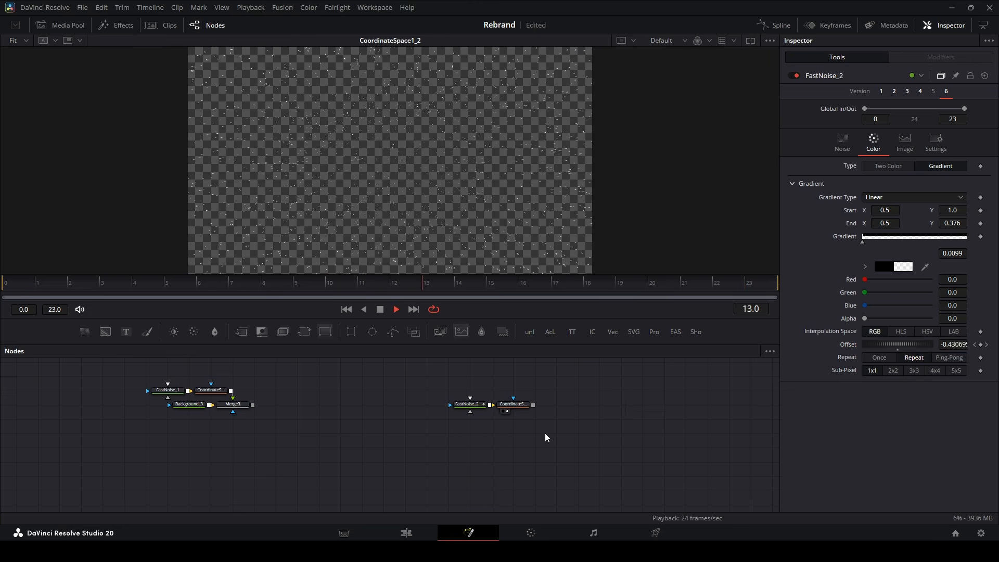
# Paste a Background node, merge CoordinateSpace1_2 over it, and display the new merge in the viewer
pyautogui.hotkey('ctrl', 'v')
pyautogui.press('m')
pyautogui.moveTo(533, 405); pyautogui.dragTo(560, 420)
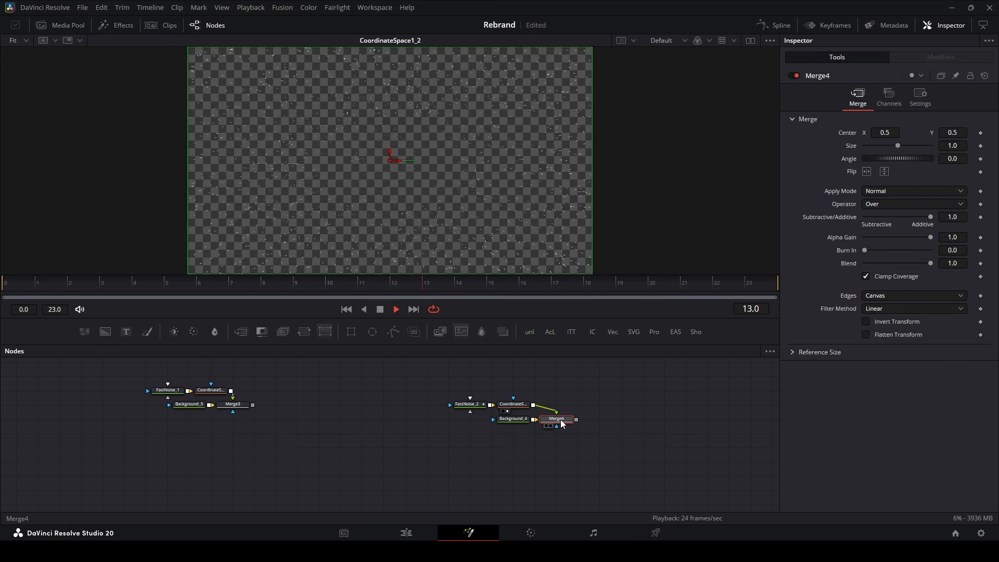
pyautogui.press('1')
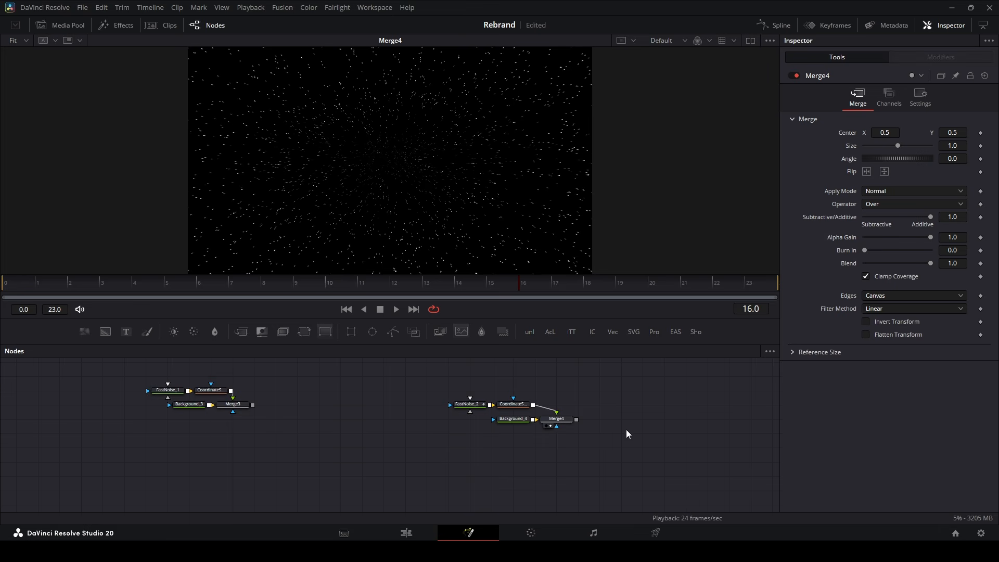
# Add another Background node in an empty area of the node graph, display it, and change its type to Gradient
pyautogui.moveTo(626, 431); pyautogui.dragTo(392, 428)
pyautogui.moveTo(608, 431); pyautogui.dragTo(244, 432)
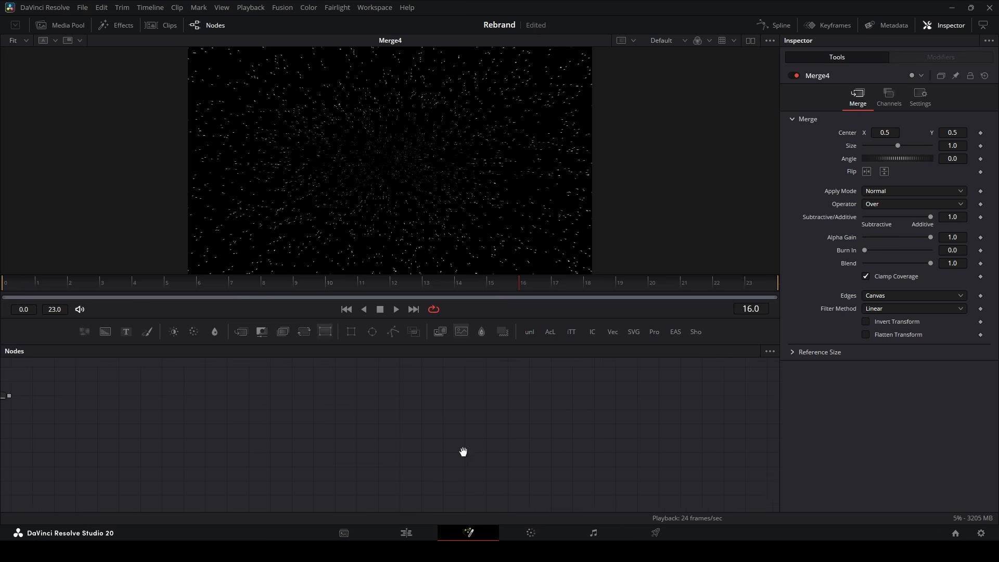
pyautogui.moveTo(463, 452); pyautogui.dragTo(629, 433)
pyautogui.scroll(-3, 535, 433)
pyautogui.scroll(3, 380, 402)
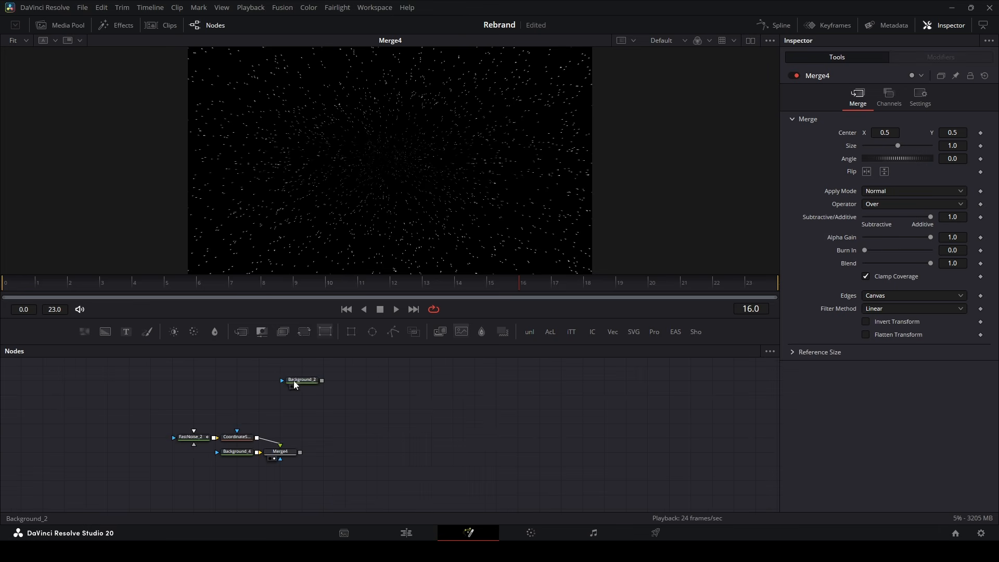
pyautogui.moveTo(294, 385); pyautogui.dragTo(409, 426)
pyautogui.scroll(3, 409, 426)
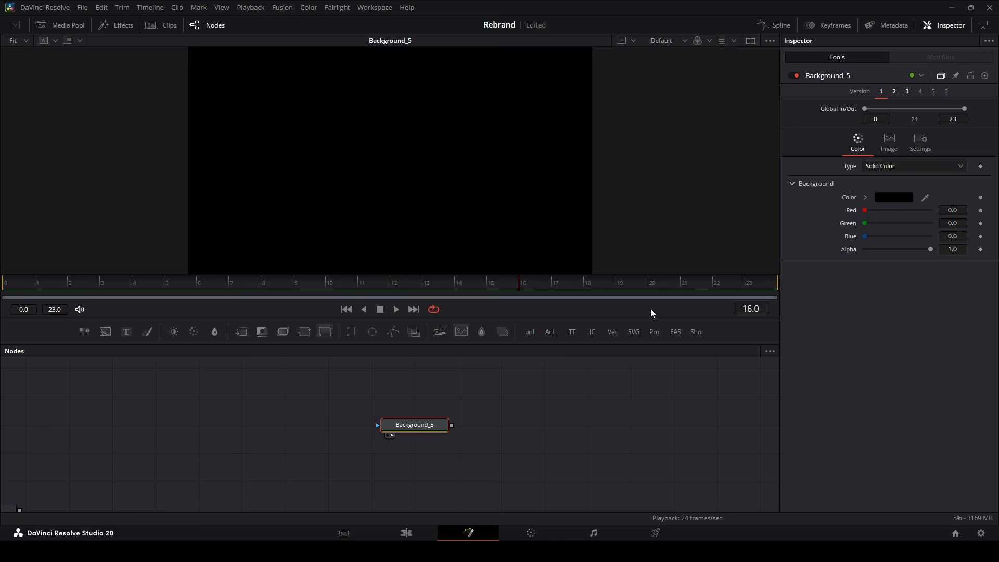
pyautogui.click(897, 166)
pyautogui.click(880, 224)
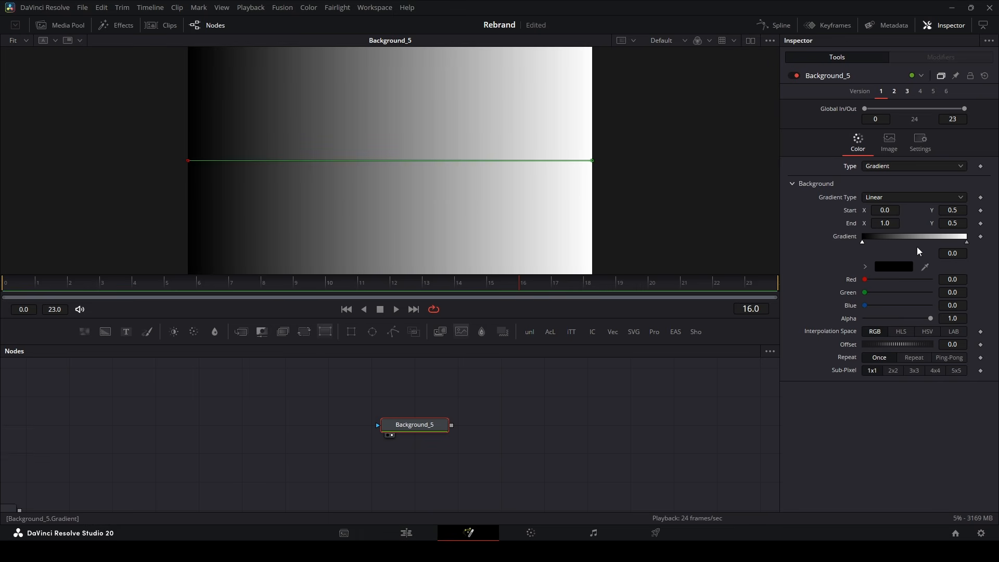
# Arrange Background_5's gradient stops as black, white, white, black, with the white stops at about 0.31 and 0.59
pyautogui.moveTo(858, 246); pyautogui.dragTo(890, 244)
pyautogui.click(863, 244)
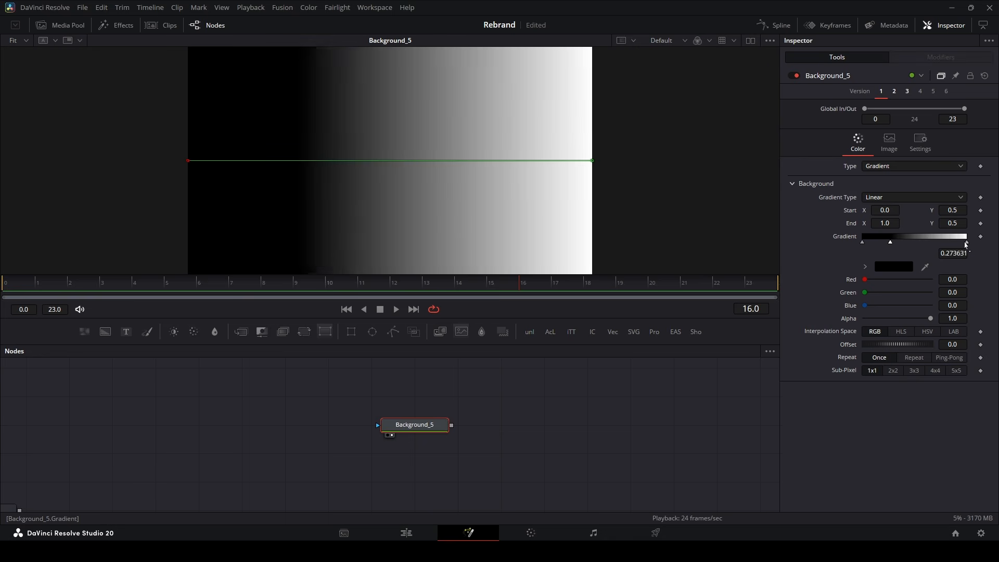
pyautogui.moveTo(966, 244)
pyautogui.mouseDown()
pyautogui.moveTo(924, 244)
pyautogui.moveTo(968, 248)
pyautogui.mouseUp()
pyautogui.click(964, 243)
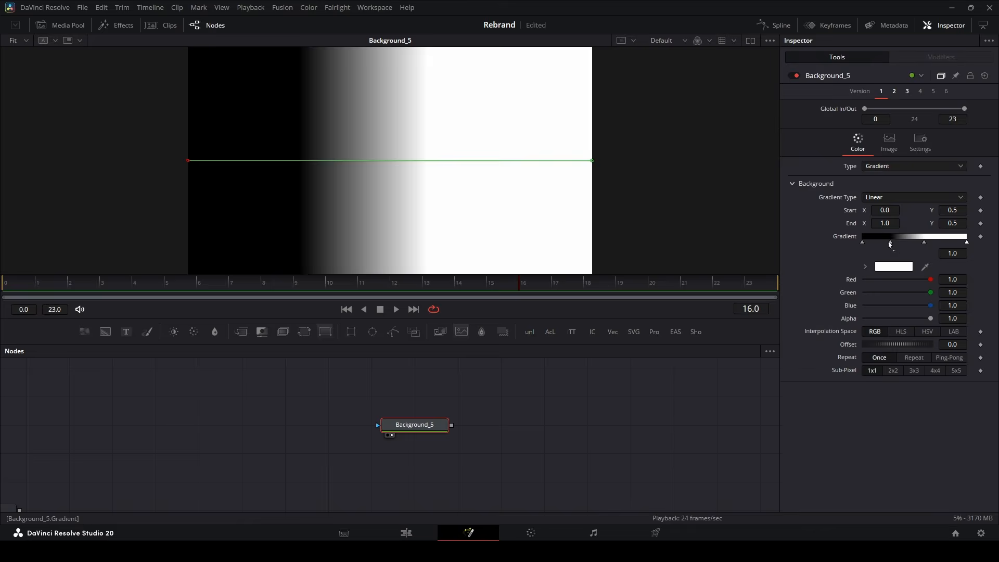
pyautogui.moveTo(889, 243)
pyautogui.mouseDown()
pyautogui.moveTo(945, 243)
pyautogui.moveTo(894, 244)
pyautogui.mouseUp()
pyautogui.moveTo(966, 243); pyautogui.dragTo(924, 245)
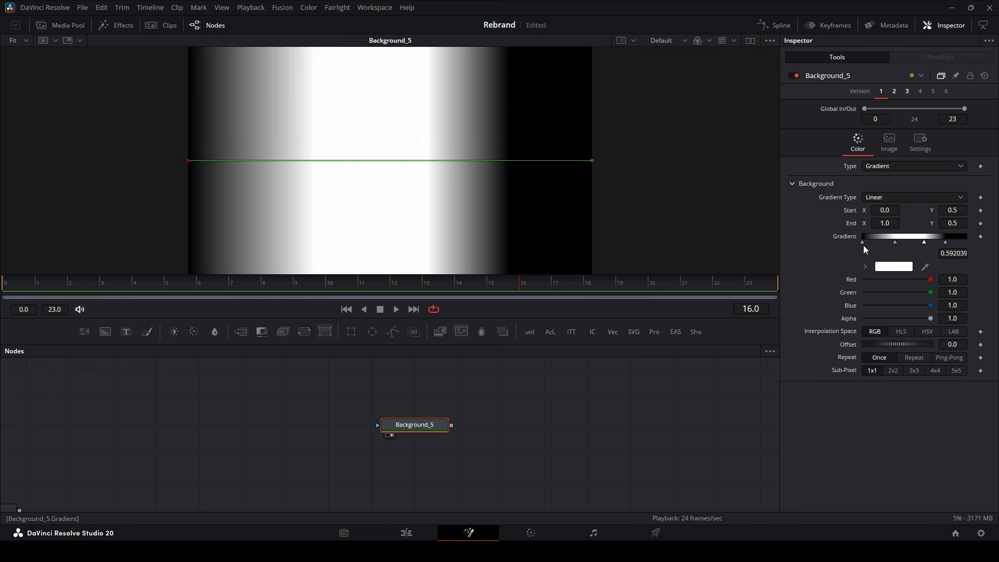
# Sharpen the first black-to-white edge of Background_5's gradient by placing the black stop at 0.25 and the white stop at 0.251
pyautogui.click(862, 244)
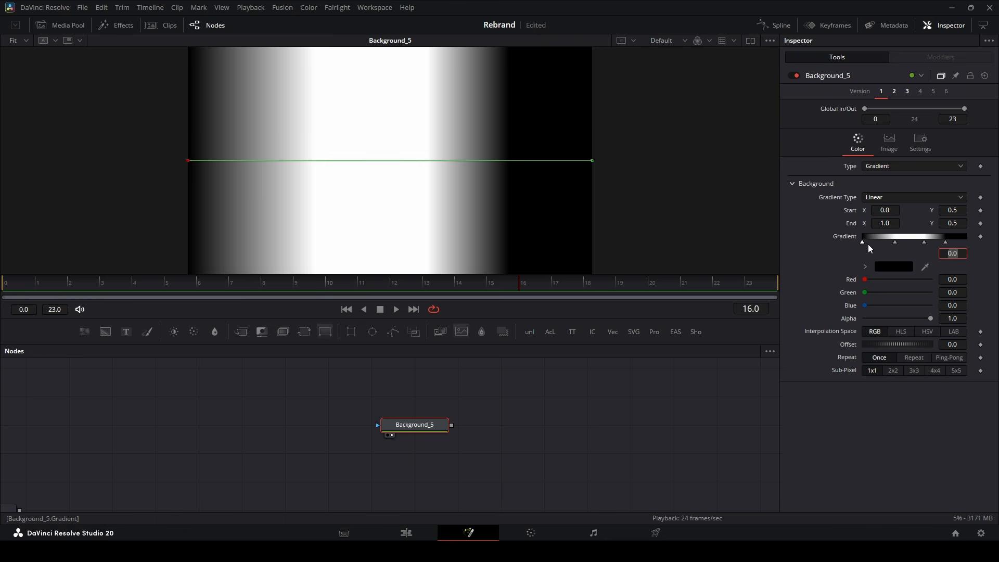
pyautogui.write('0.25')
pyautogui.press('Return')
pyautogui.click(895, 242)
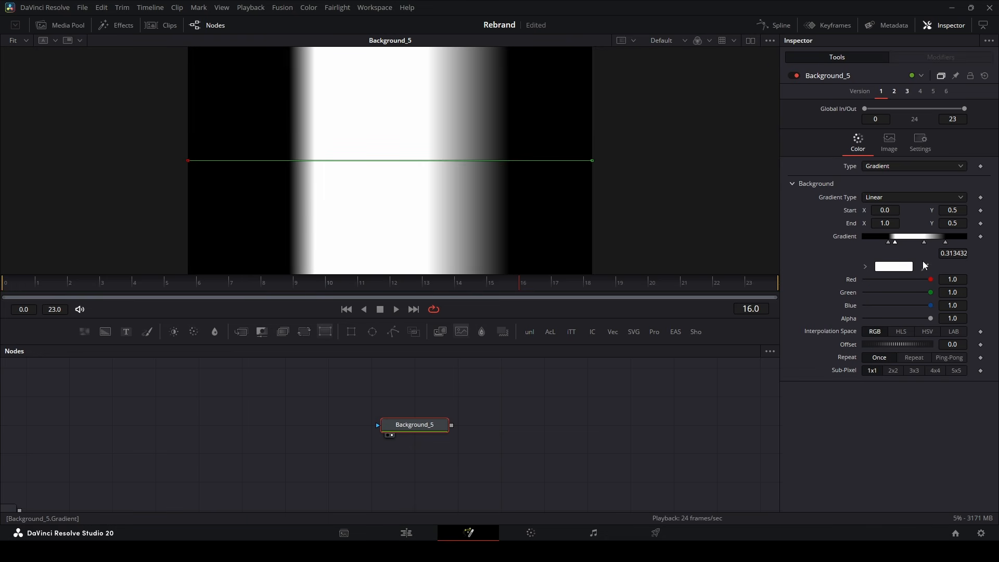
pyautogui.click(959, 254)
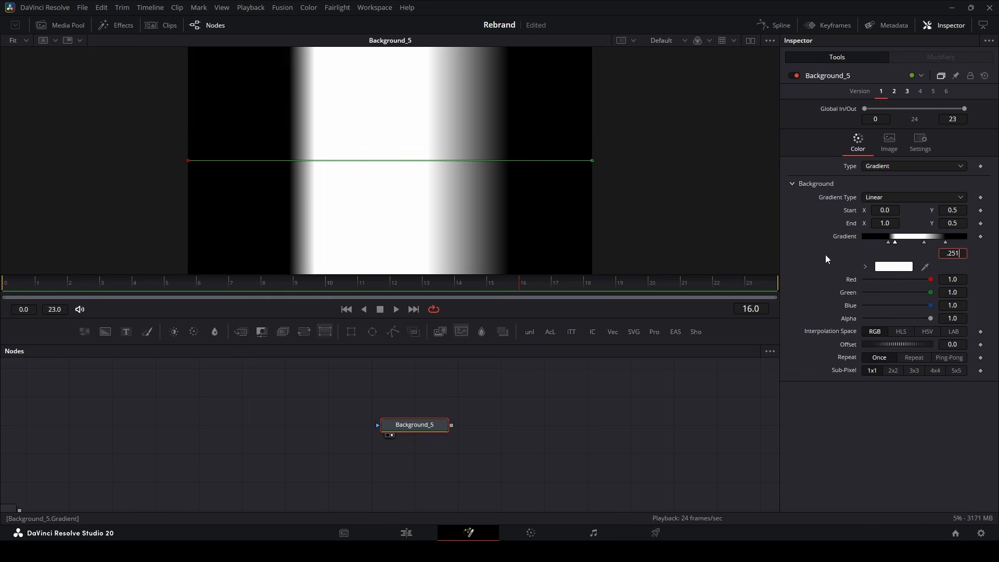
pyautogui.write('.251')
pyautogui.press('Return')
# Sharpen the second edge of Background_5's gradient by placing the white stop at 0.75 and the black stop at 0.751
pyautogui.click(942, 253)
pyautogui.write('.')
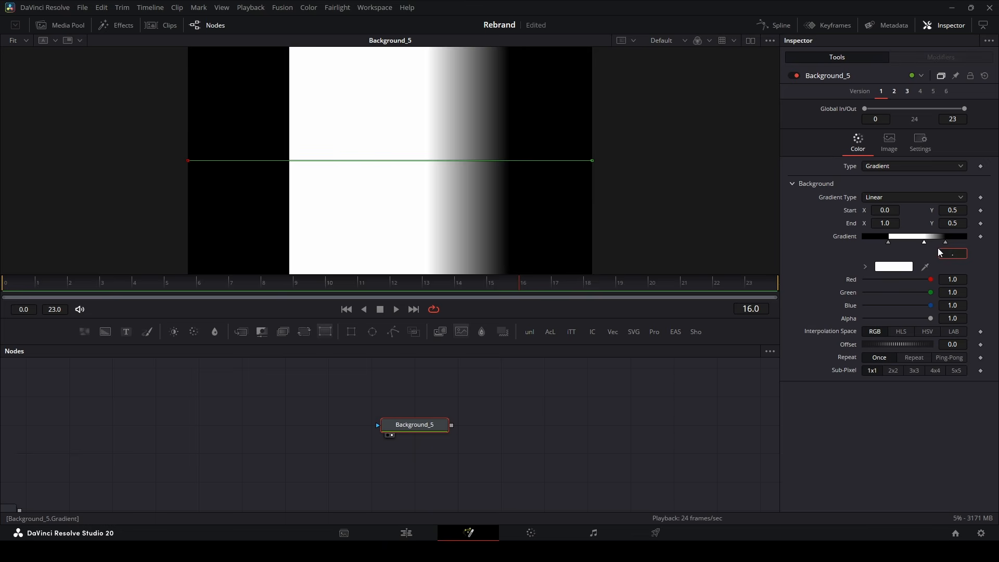
pyautogui.write('75')
pyautogui.press('Return')
pyautogui.click(945, 242)
pyautogui.click(952, 254)
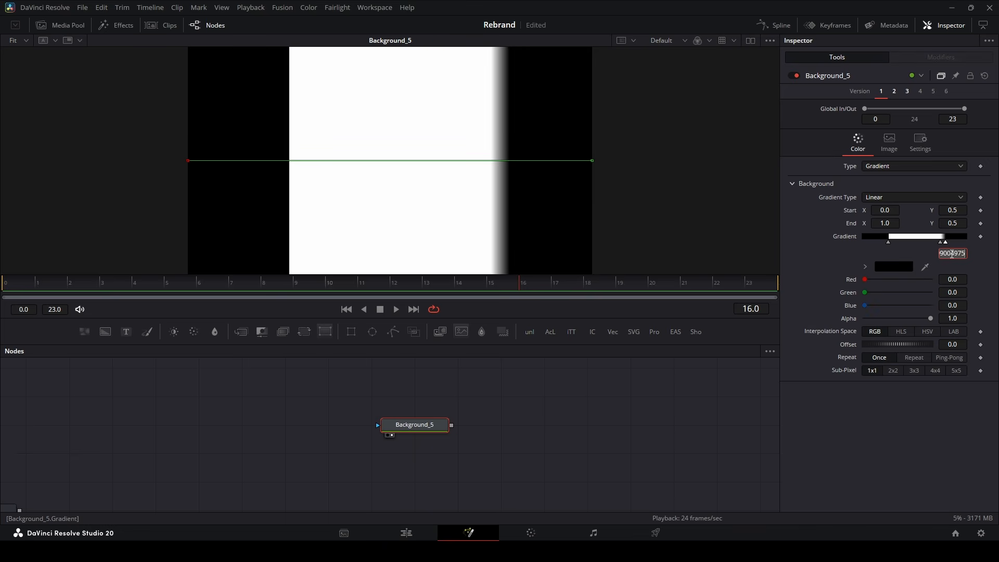
pyautogui.write('.751')
pyautogui.press('Return')
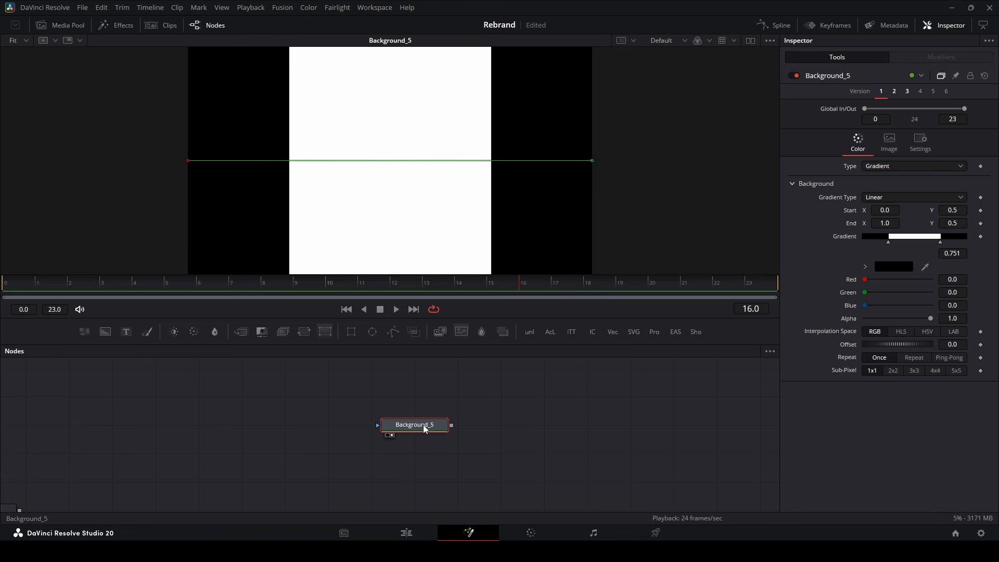
# Add a Transform node after Background_5, display it, and set its Edges to Wrap and Size to 0.039 for repeating stripes
pyautogui.moveTo(325, 332); pyautogui.dragTo(486, 427)
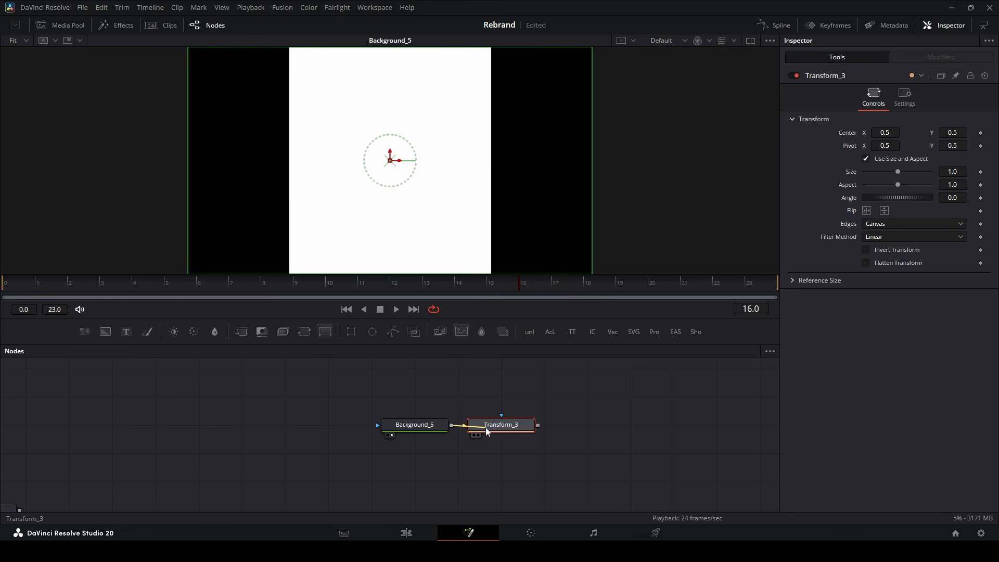
pyautogui.press('1')
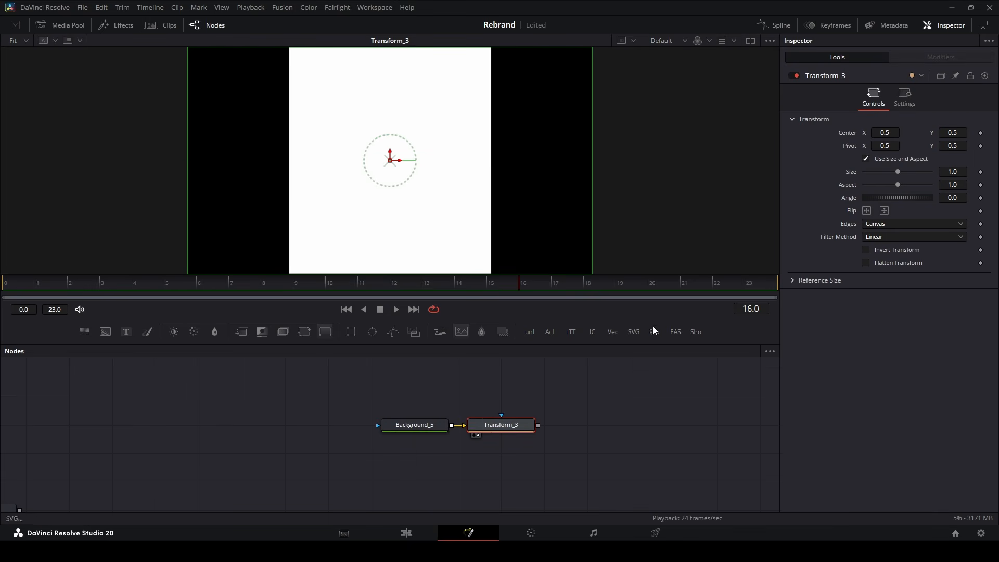
pyautogui.click(874, 226)
pyautogui.click(879, 247)
pyautogui.moveTo(963, 172); pyautogui.dragTo(472, 232)
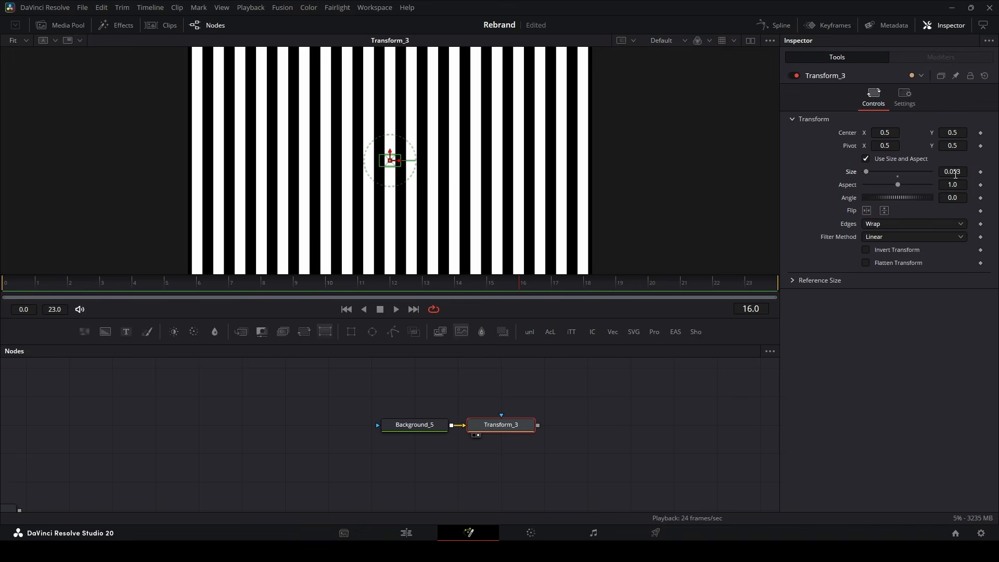
pyautogui.moveTo(945, 176); pyautogui.dragTo(936, 177)
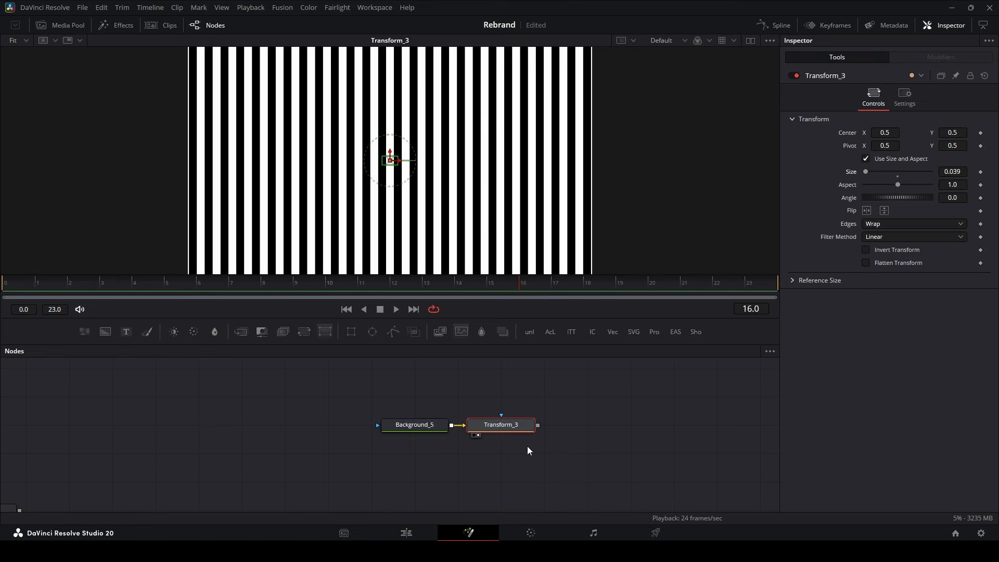
# Add a Coordinate Space node after Transform_3 to turn the vertical stripes into radial rays
pyautogui.hotkey('shift', 'space')
pyautogui.write('coord')
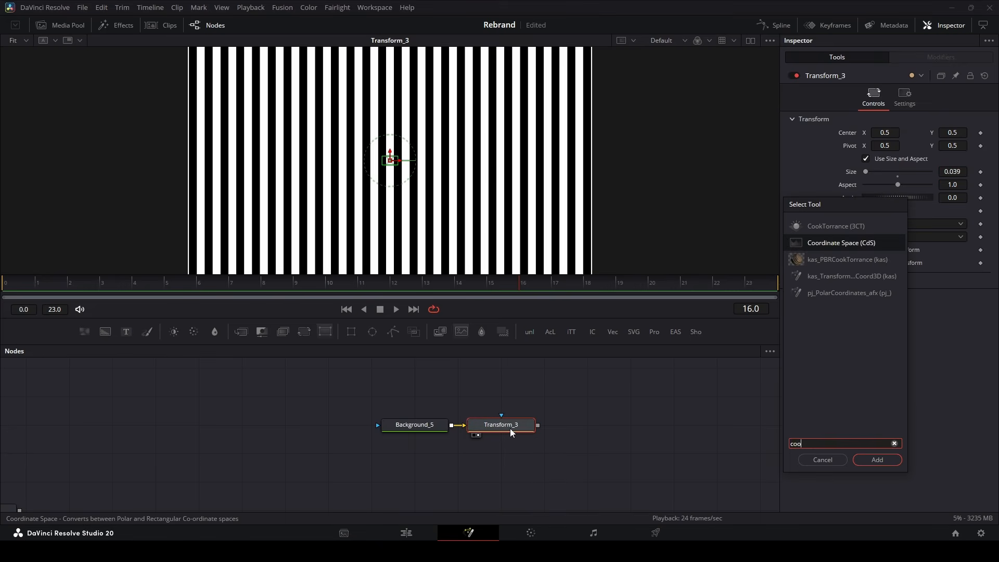
pyautogui.press('Return')
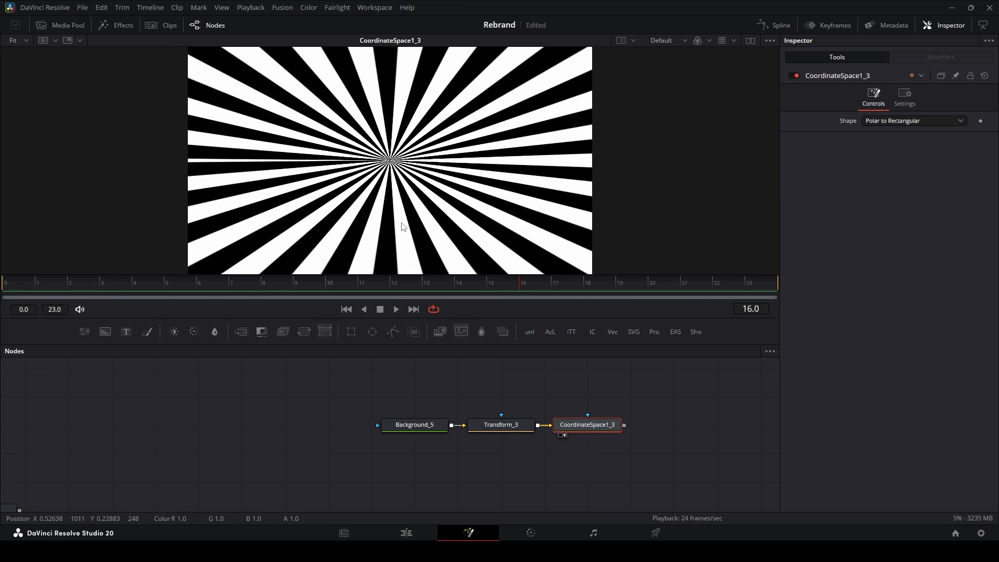
# Set Transform_3's Size to 0.1 for wider rays, and fine-tune it to 0.0994
pyautogui.click(434, 428)
pyautogui.click(501, 425)
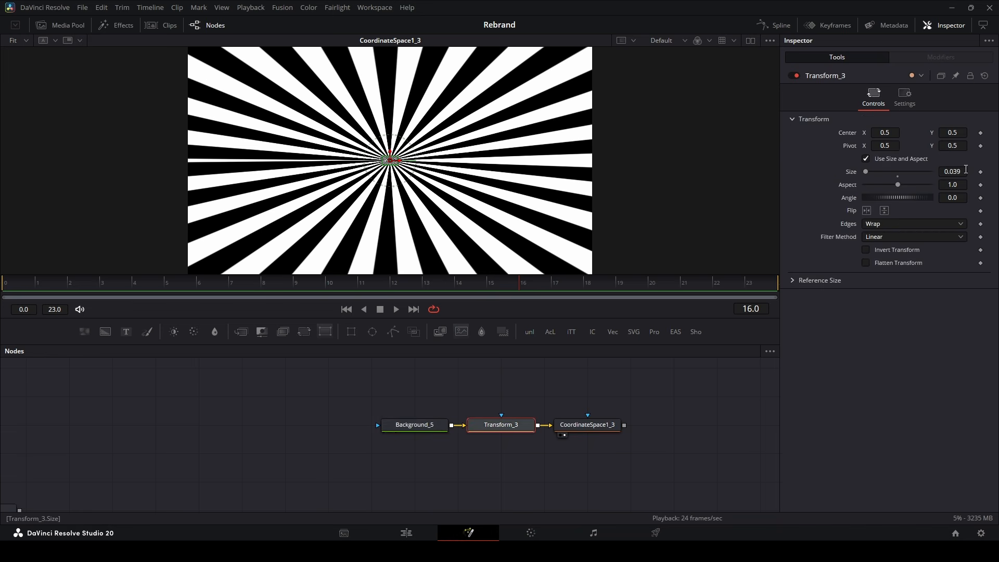
pyautogui.click(966, 171)
pyautogui.write('0.1')
pyautogui.press('Return')
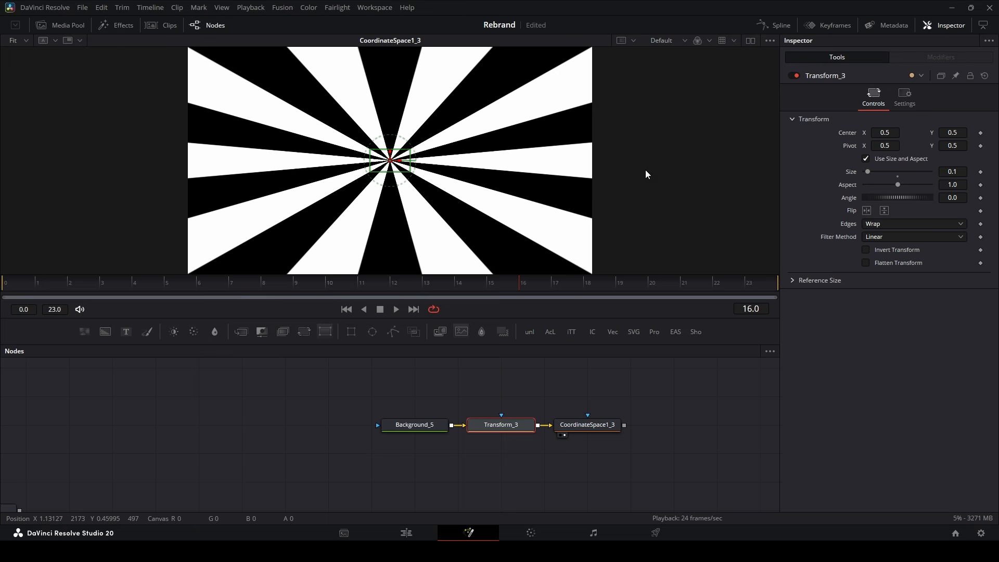
pyautogui.moveTo(956, 170); pyautogui.dragTo(954, 170)
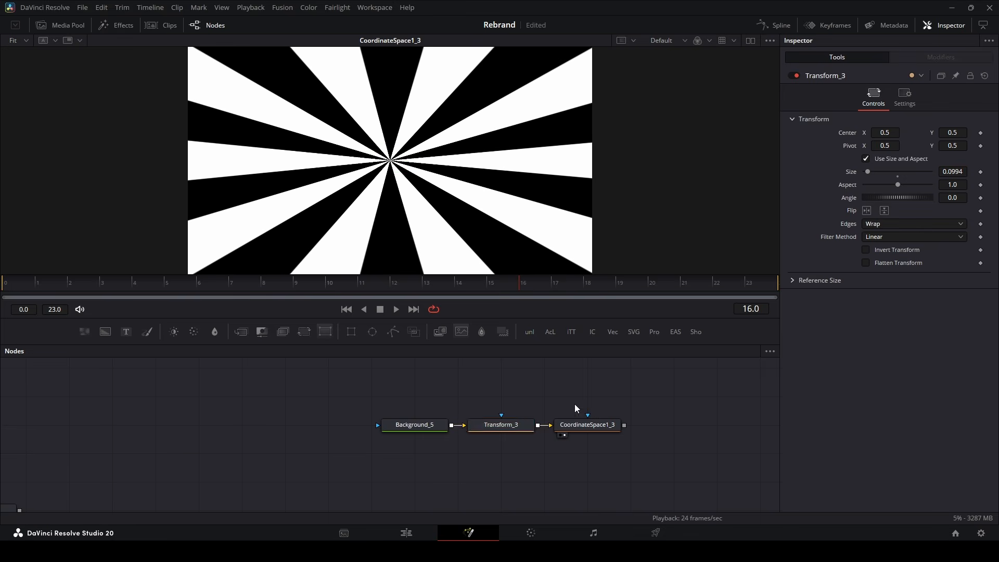
# Set Transform_3's Angle to 26.5 and Center X to 0.315 to curve the rays into a spiral and rotate them
pyautogui.moveTo(879, 132); pyautogui.dragTo(902, 132)
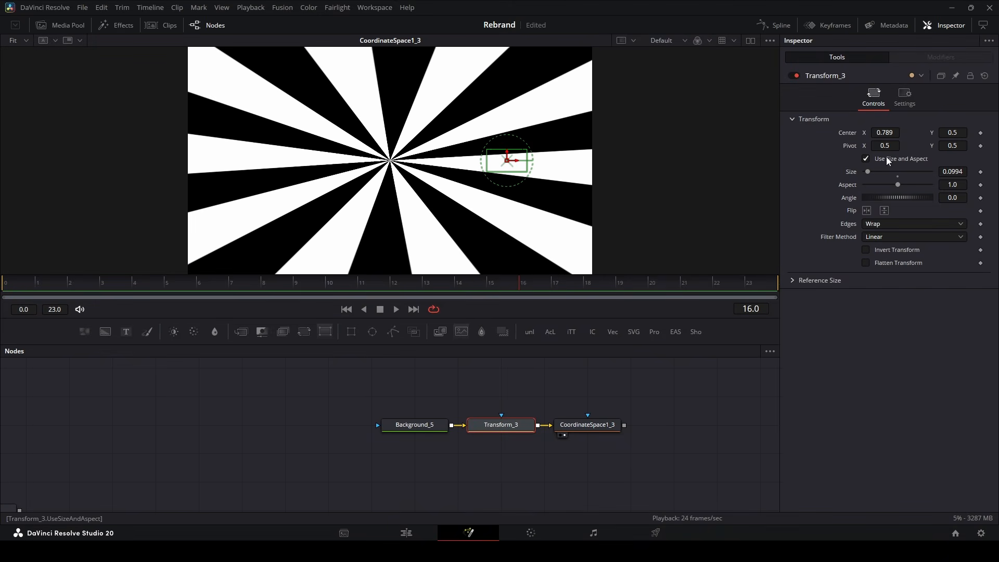
pyautogui.doubleClick(854, 133)
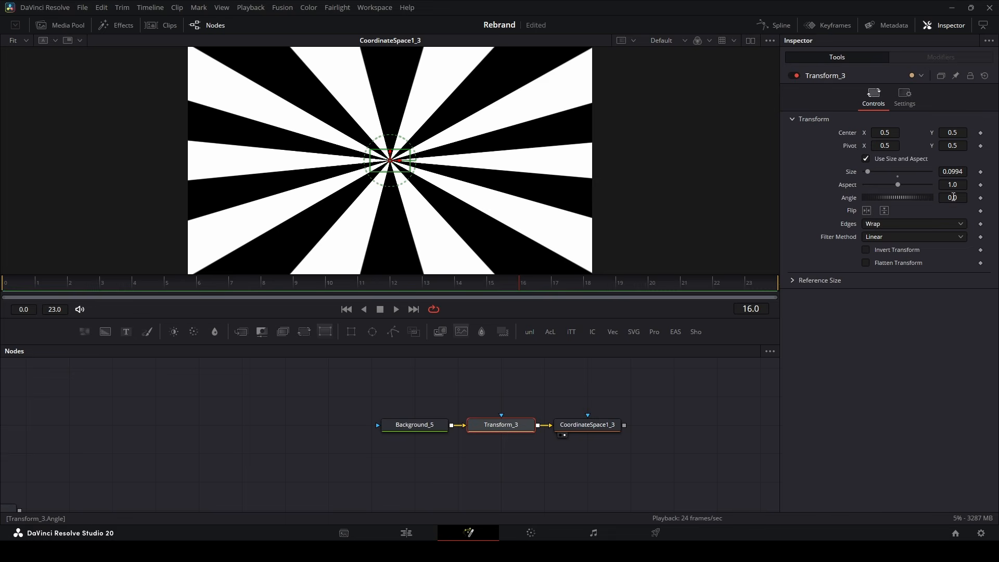
pyautogui.moveTo(952, 197); pyautogui.dragTo(998, 197)
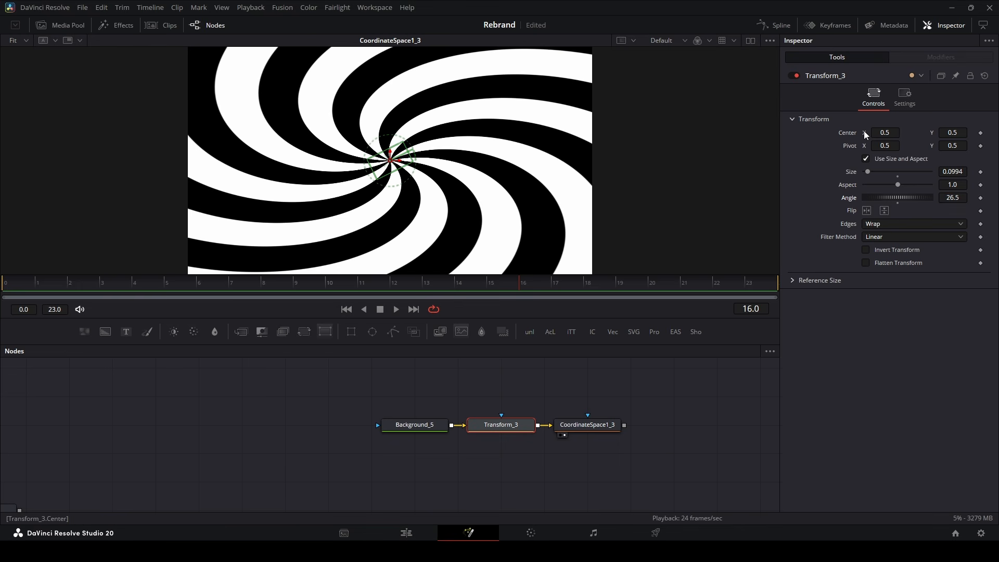
pyautogui.moveTo(864, 132); pyautogui.dragTo(886, 135)
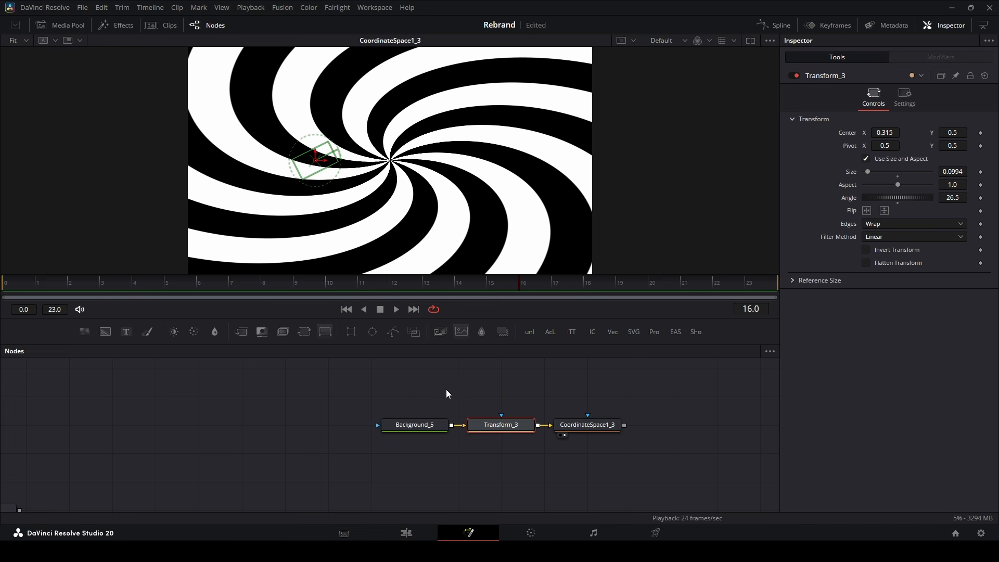
# Display Background_5, Transform_3 and CoordinateSpace1_3 one after another to compare the stages of the spiral pattern
pyautogui.click(417, 425)
pyautogui.press('1')
pyautogui.click(502, 429)
pyautogui.press('1')
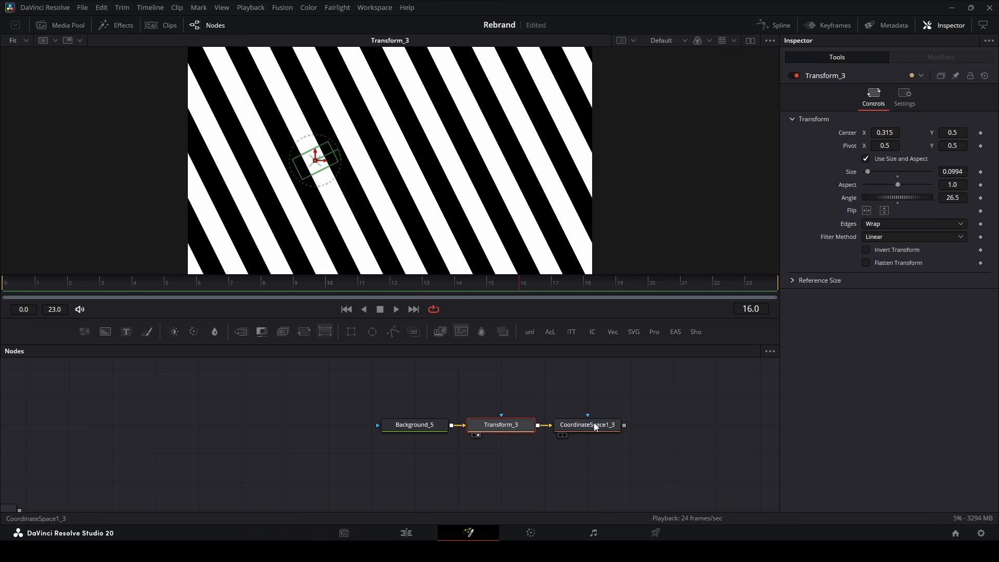
pyautogui.click(594, 424)
pyautogui.press('1')
pyautogui.click(632, 396)
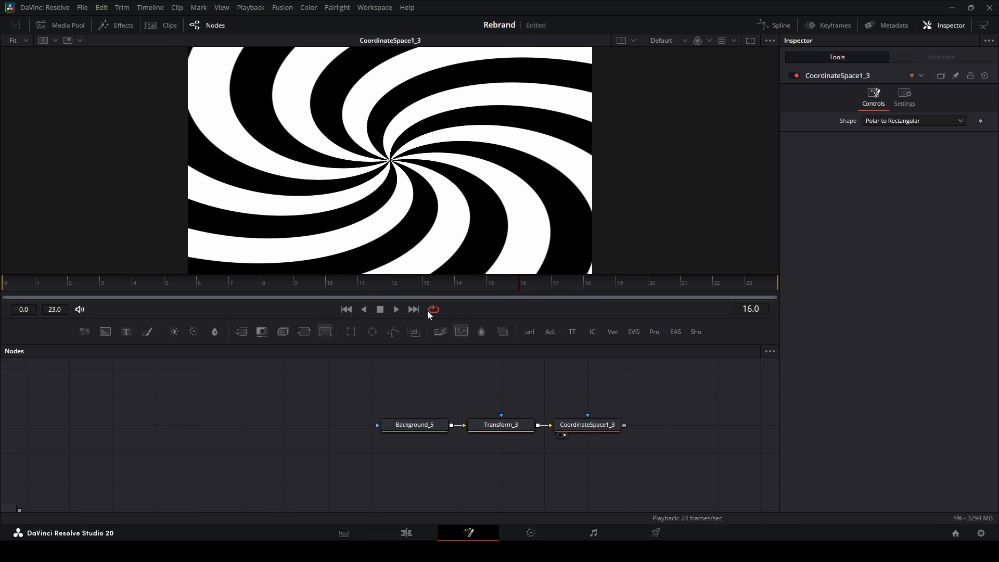
# Display the original composite's Merge1 node in the viewer and play the speed-line animation over the anime landscape
pyautogui.moveTo(304, 432); pyautogui.dragTo(359, 414)
pyautogui.scroll(-3, 356, 398)
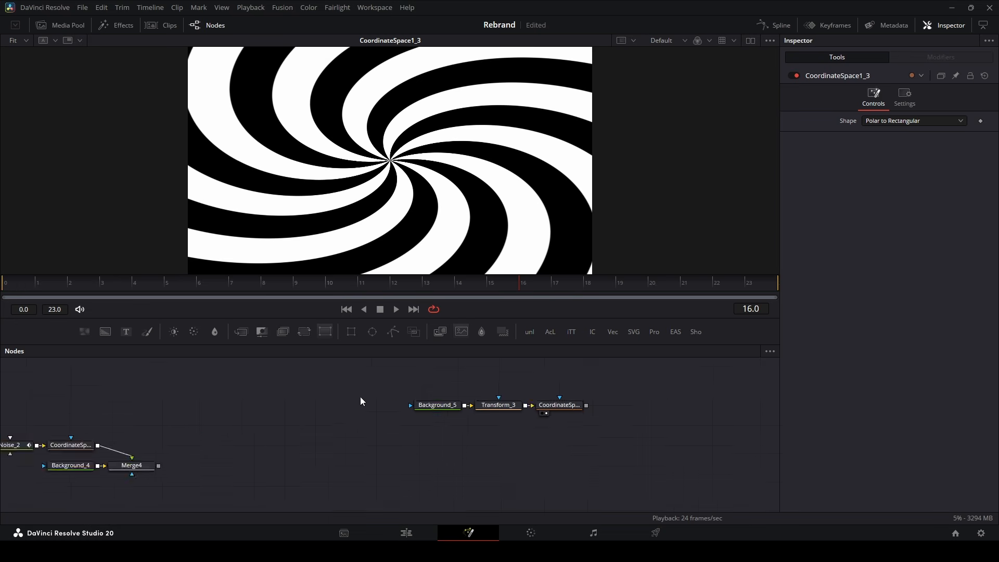
pyautogui.scroll(2, 277, 428)
pyautogui.moveTo(301, 432); pyautogui.dragTo(700, 438)
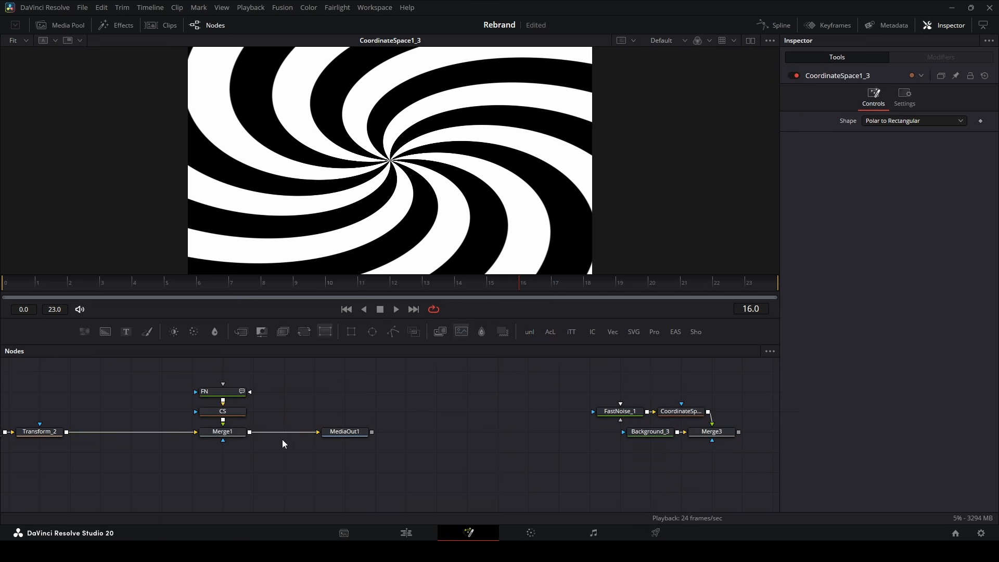
pyautogui.click(215, 435)
pyautogui.press('2')
pyautogui.press('space')
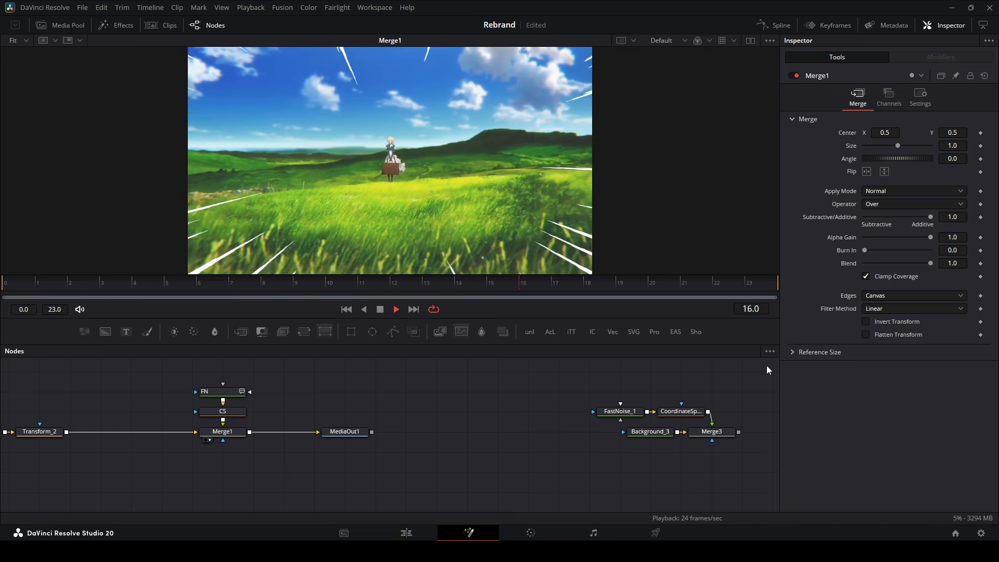